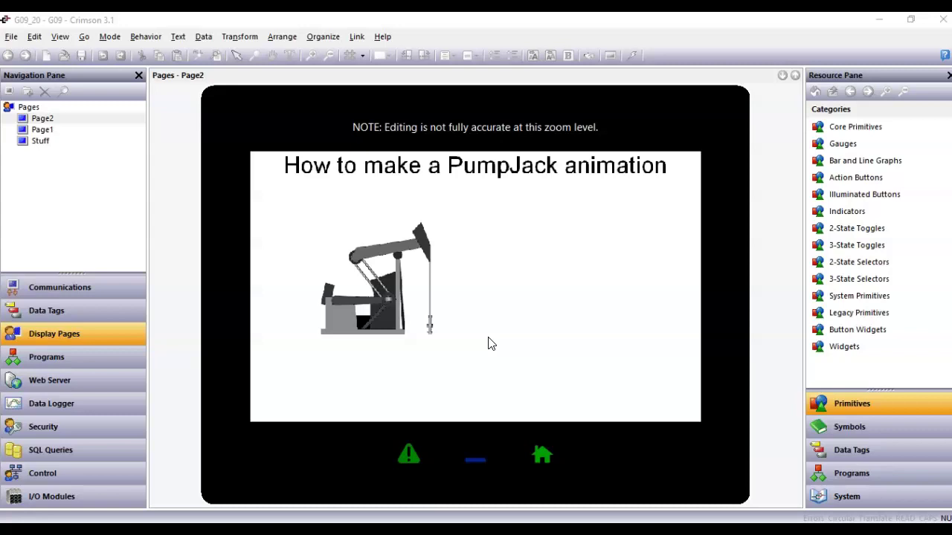
click(390, 298)
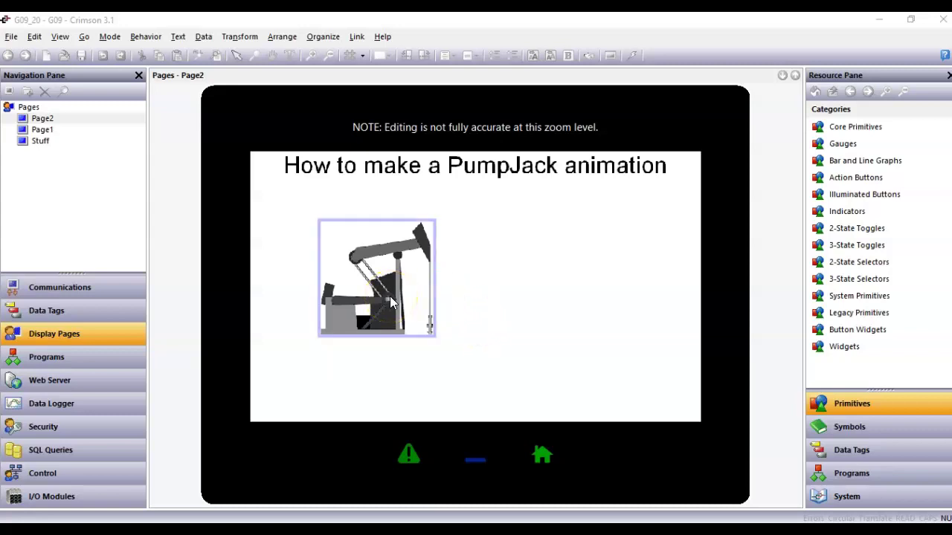
click(545, 300)
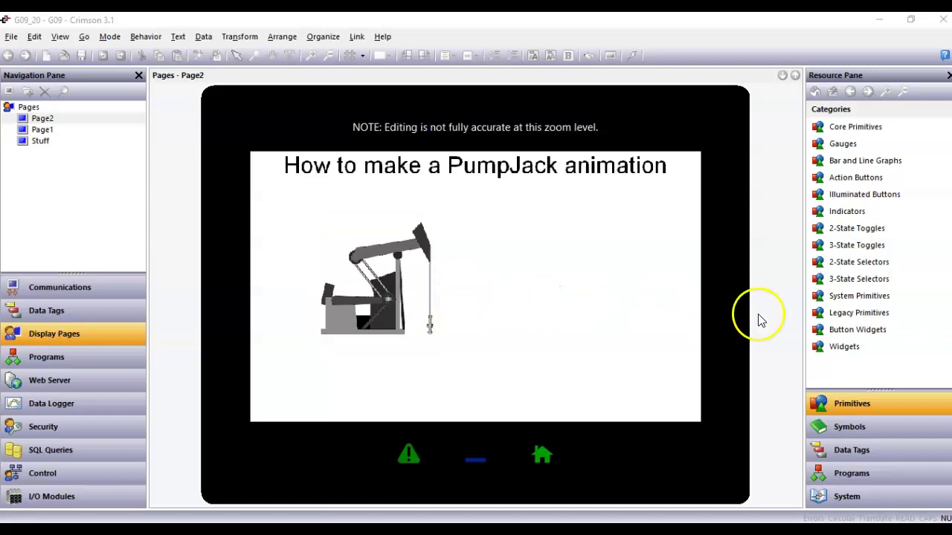
Open the colour variants of the Oil Well Pump from the Pumps category of the symbol library.
click(844, 430)
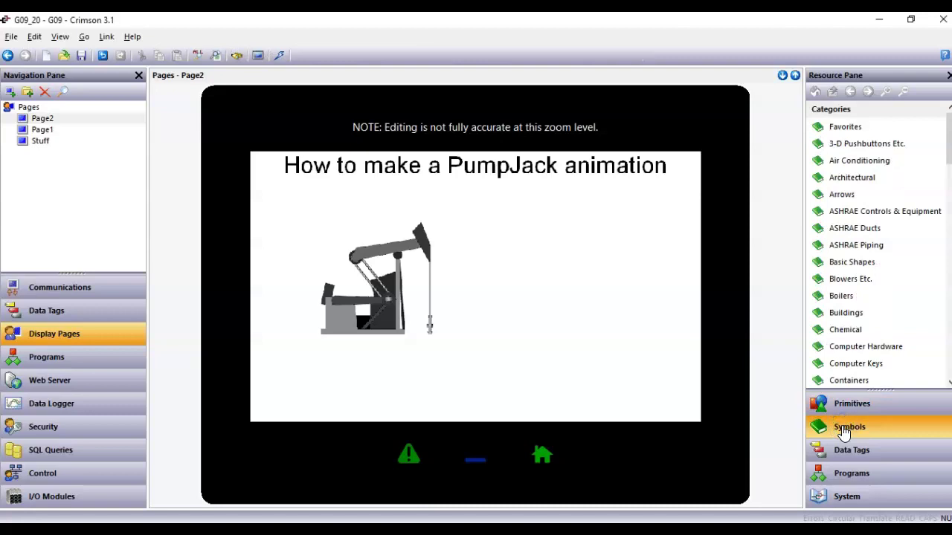
scroll(843, 316, down, 10)
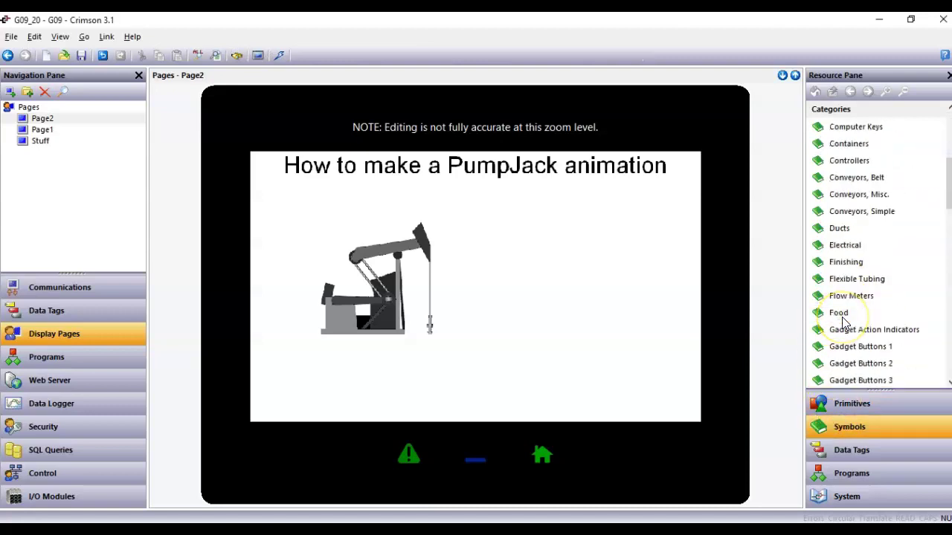
scroll(842, 317, down, 8)
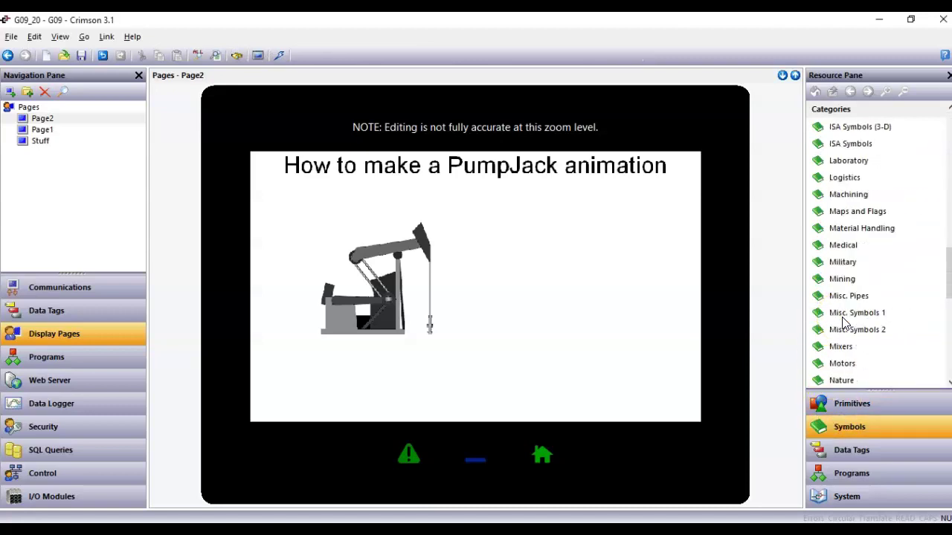
scroll(842, 322, down, 3)
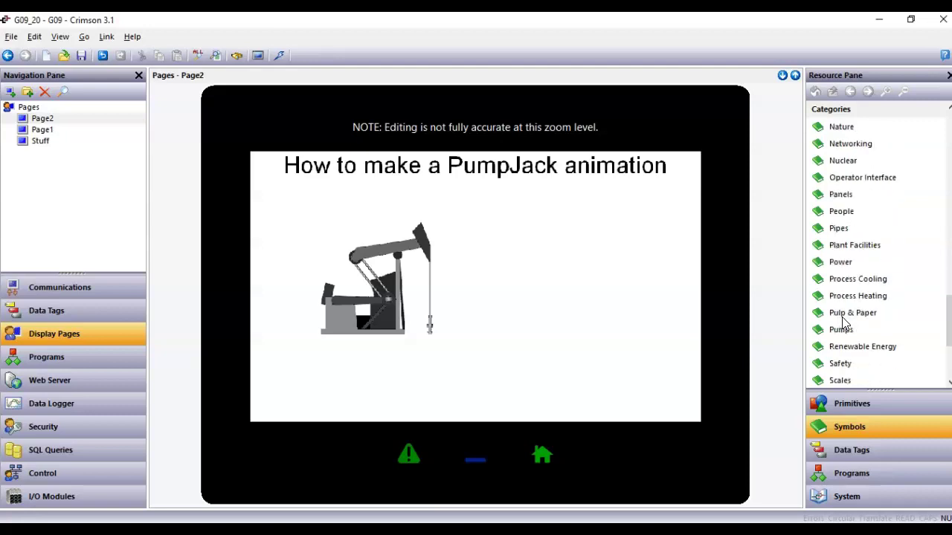
click(841, 329)
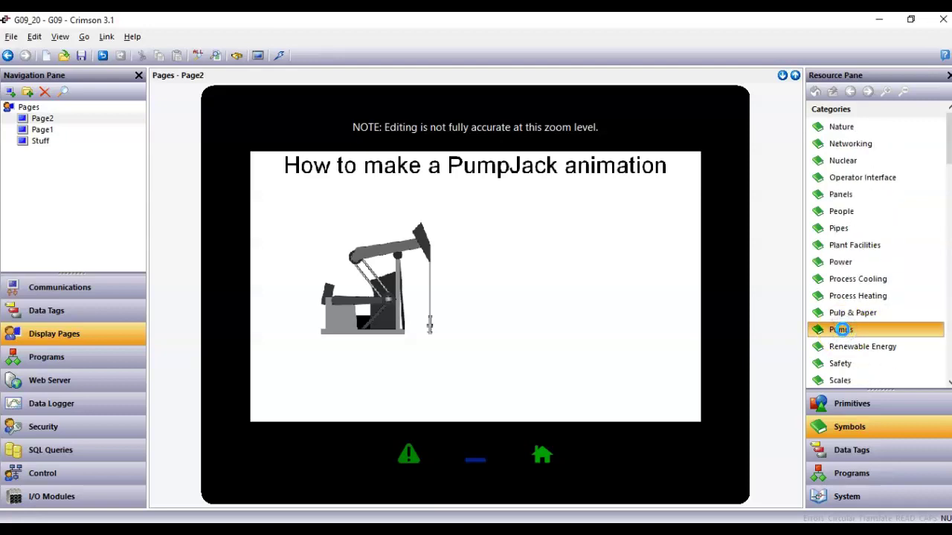
double_click(840, 329)
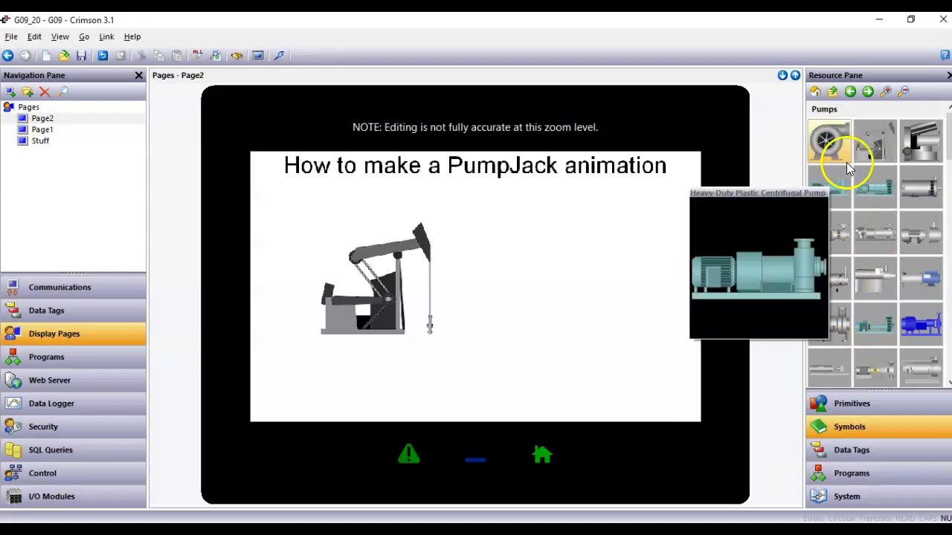
click(878, 138)
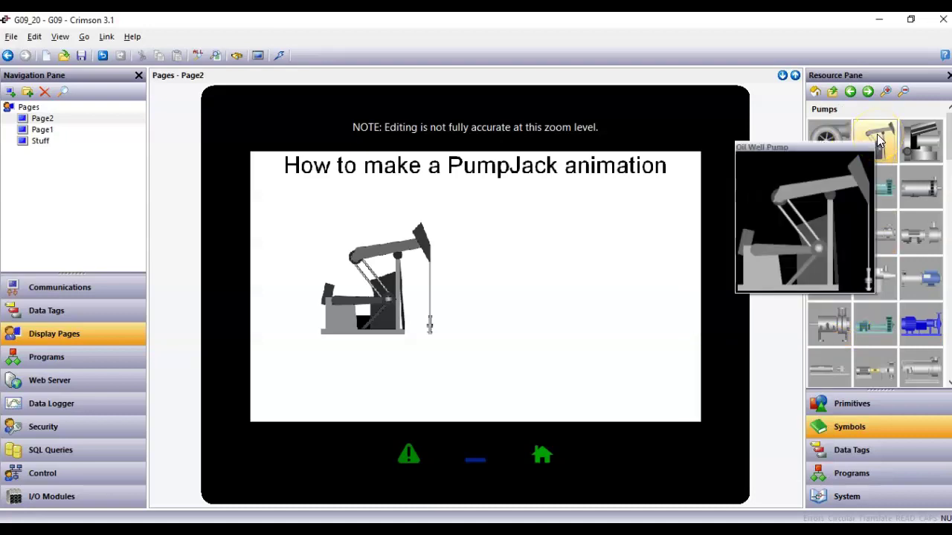
double_click(877, 139)
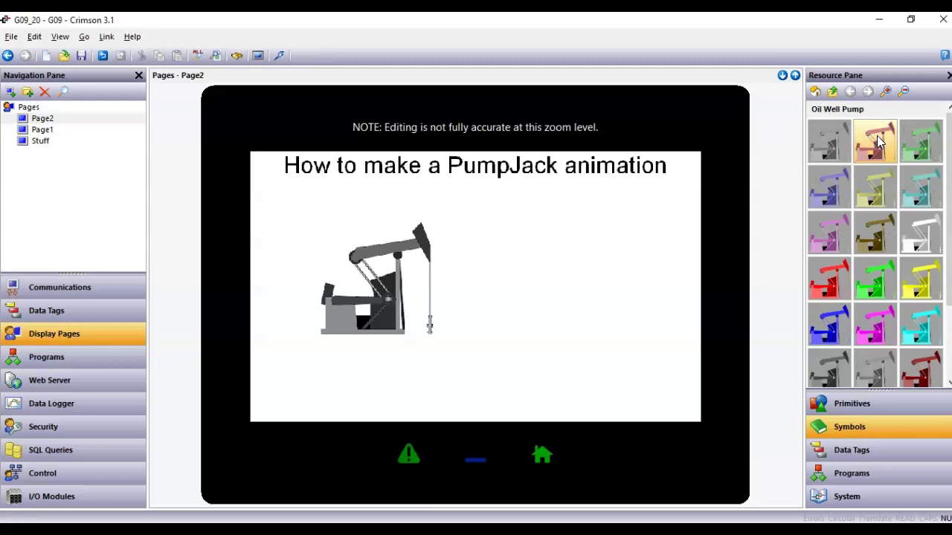
Place the grey Oil Well Pump symbol in the empty area beside the existing pumpjack and delete it again.
drag(830, 141, 564, 290)
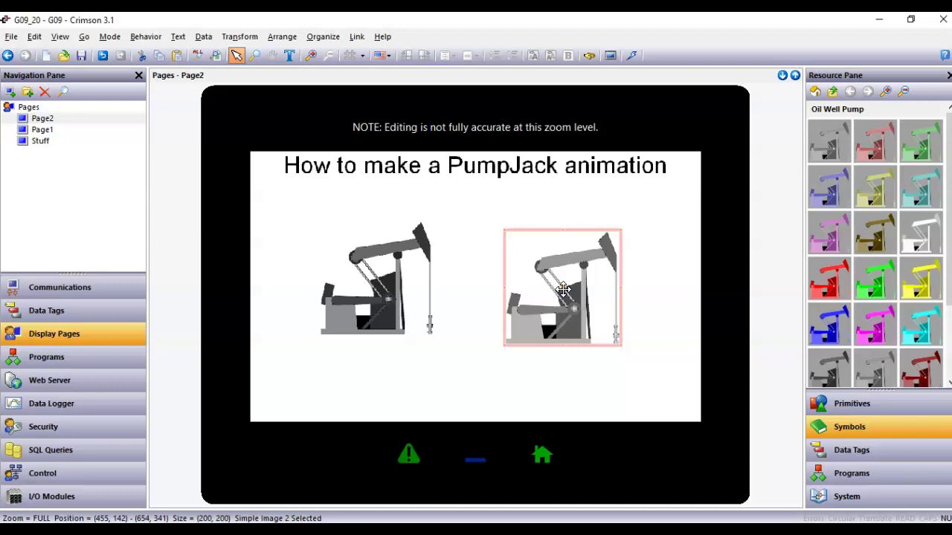
key(Delete)
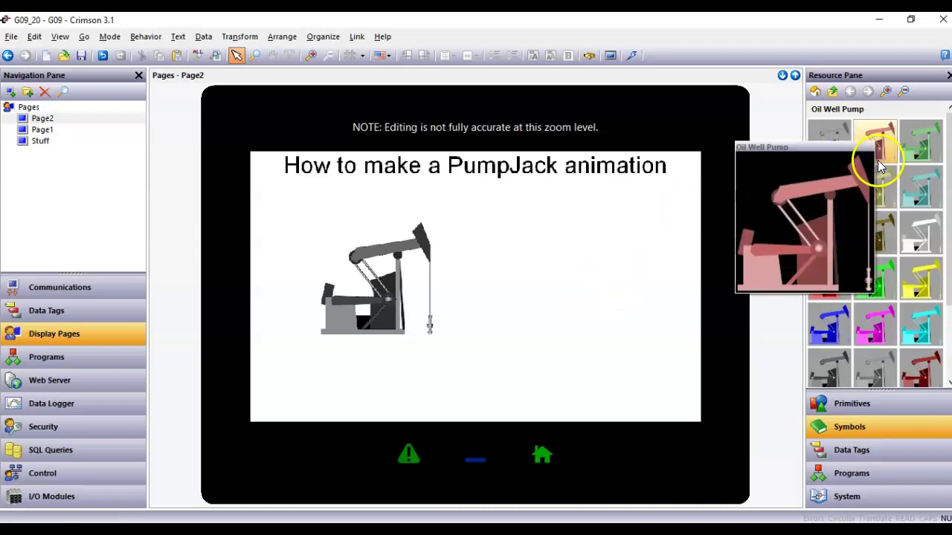
mouse_move(848, 235)
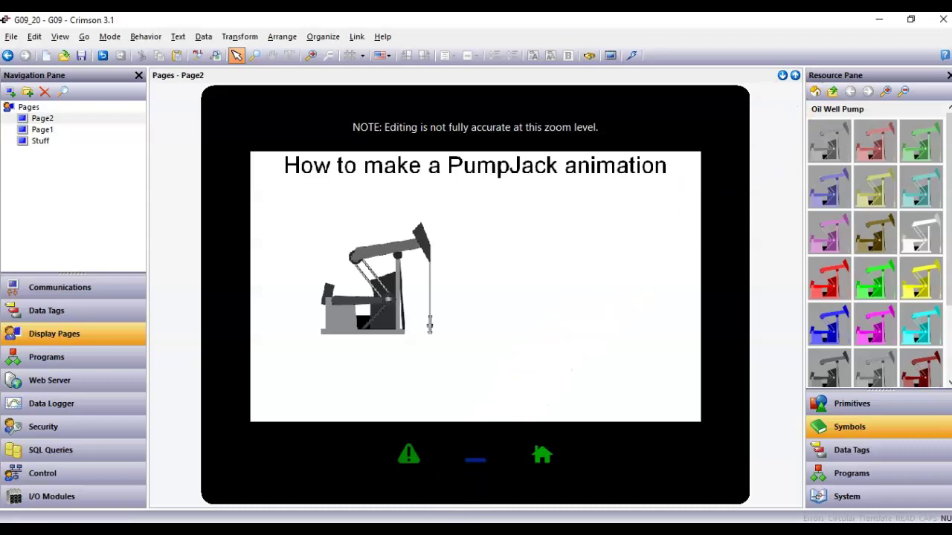
Switch to the PumpJack folder in File Explorer, view its black, green and red pumpjack images, and return to the Crimson page.
key(alt+Tab)
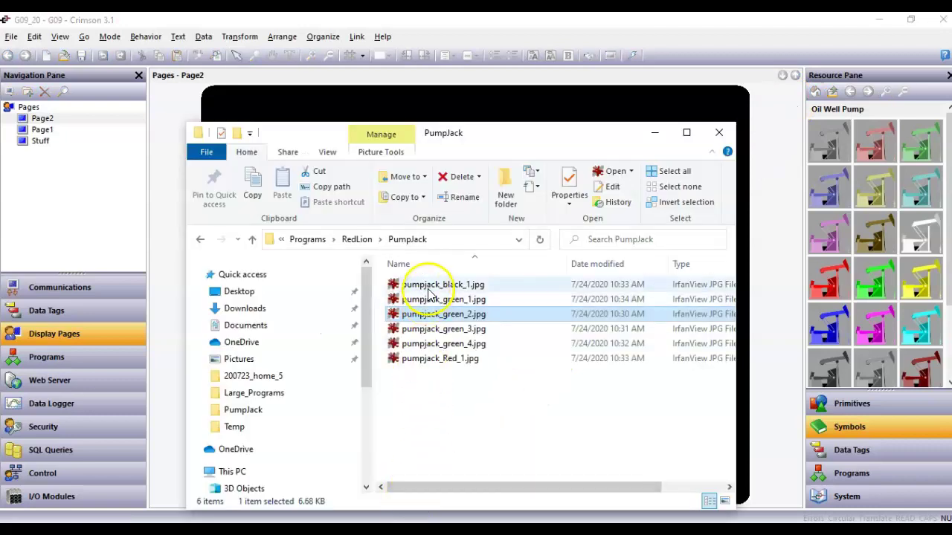
click(429, 290)
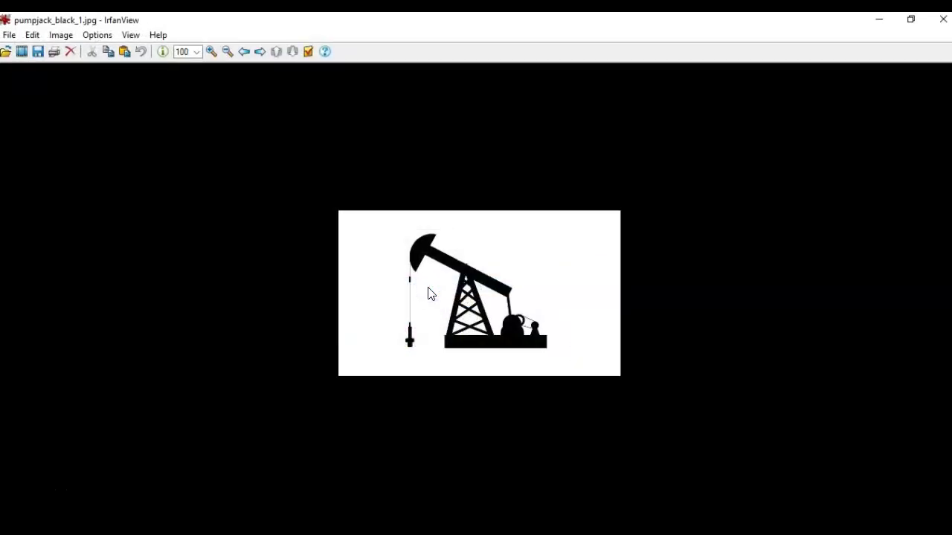
key(Return)
key(Return)
key(Escape)
double_click(427, 287)
key(space)
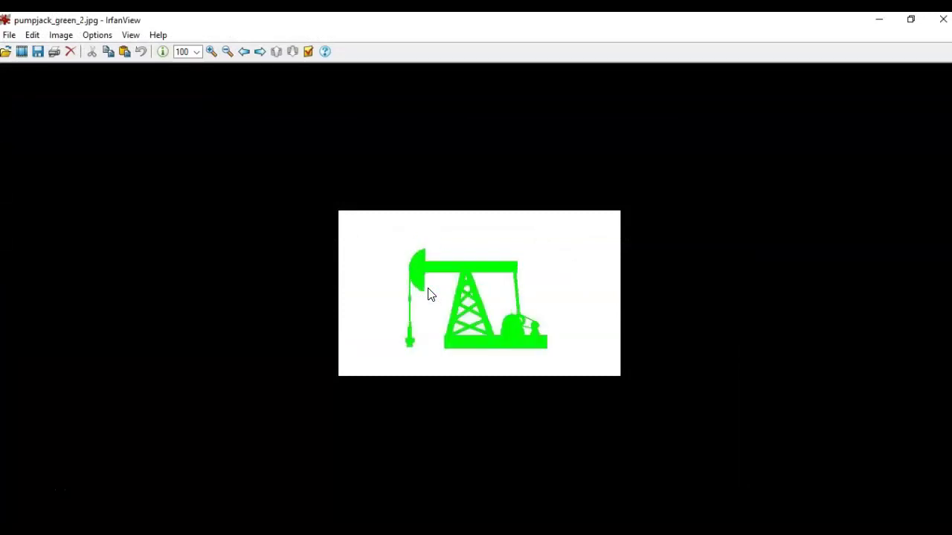
key(space)
key(space)
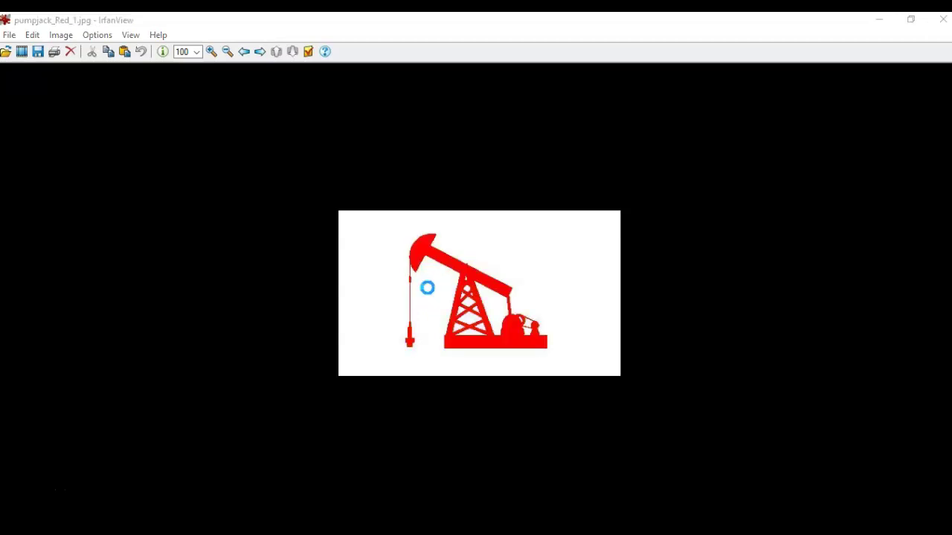
key(Return)
key(space)
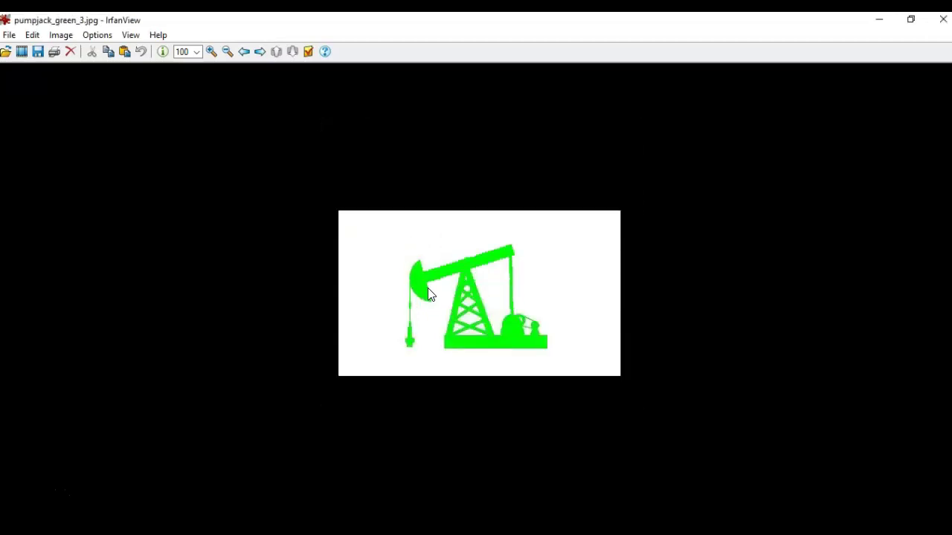
key(space)
key(space)
key(Escape)
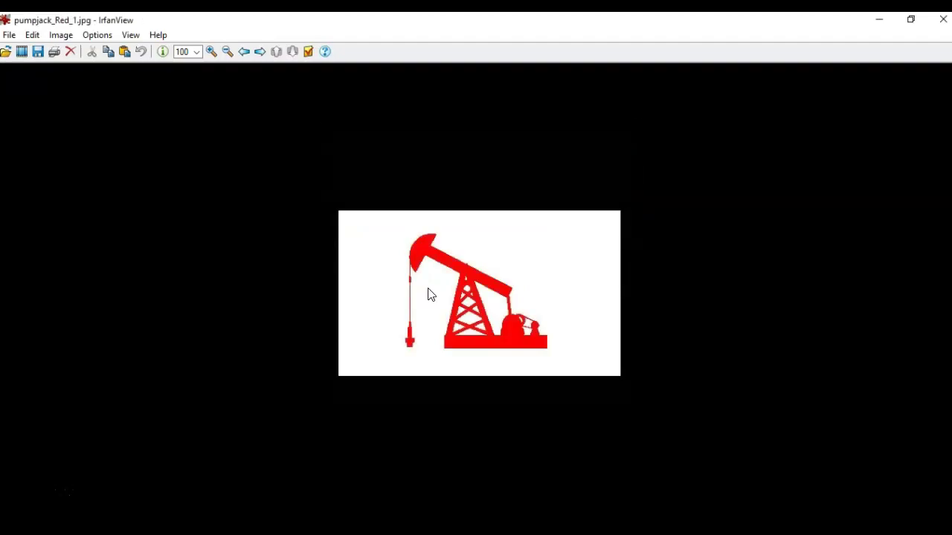
key(Escape)
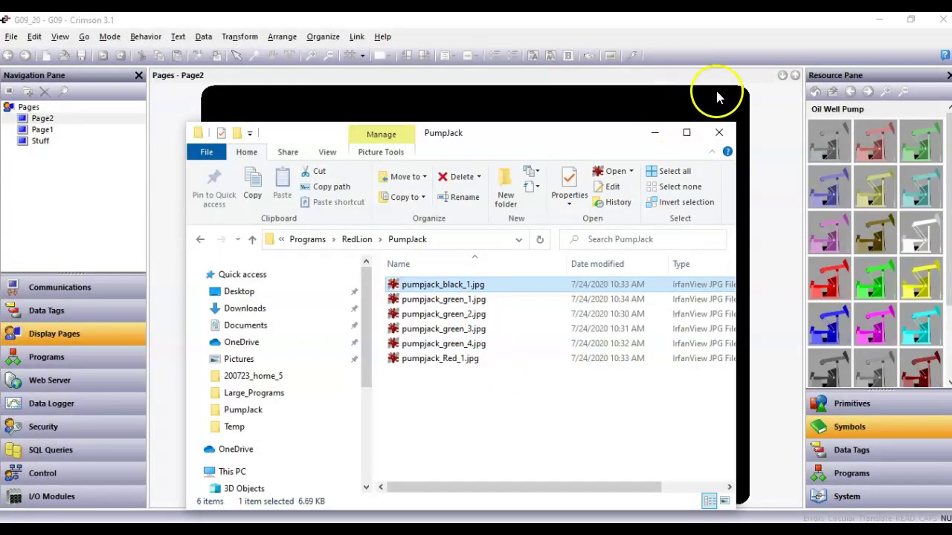
click(718, 132)
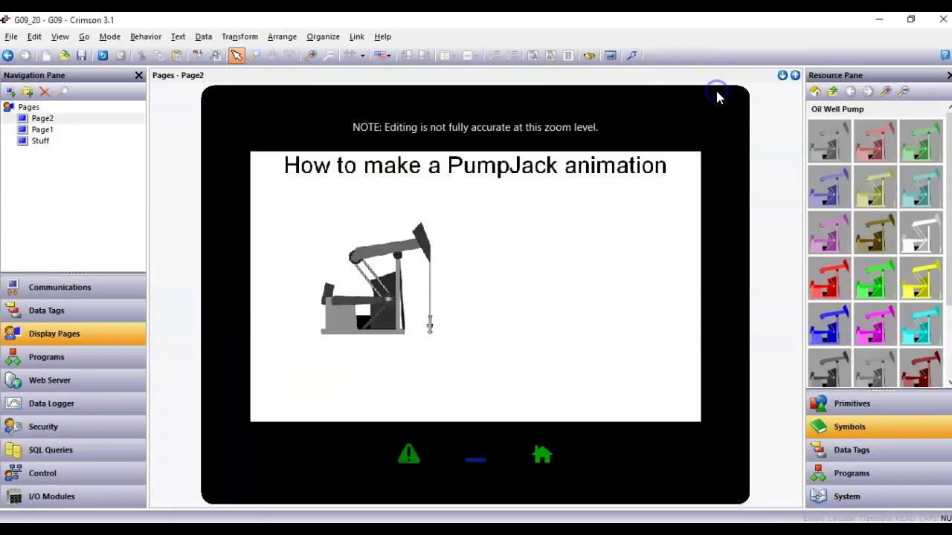
Place an Animated Image core primitive of about 104 by 102 in the empty area beside the pumpjack.
click(855, 414)
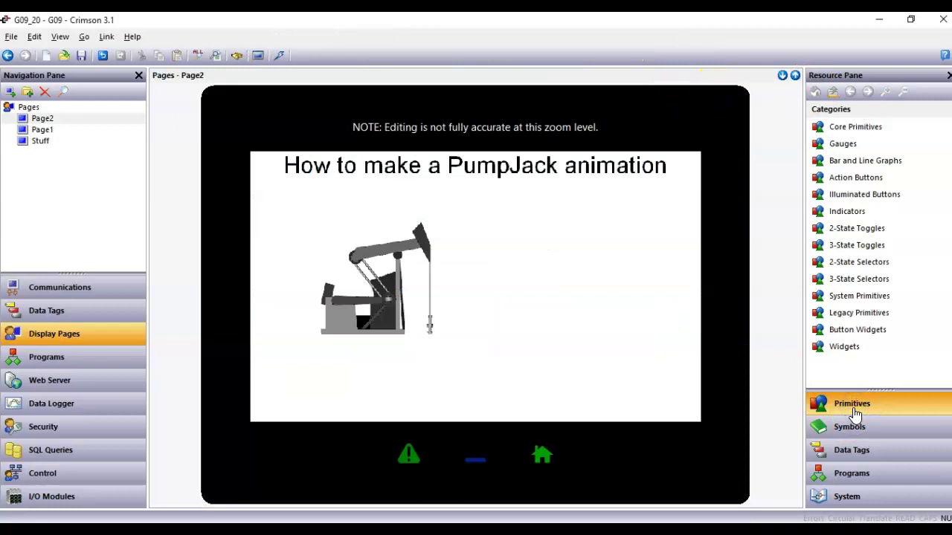
click(852, 134)
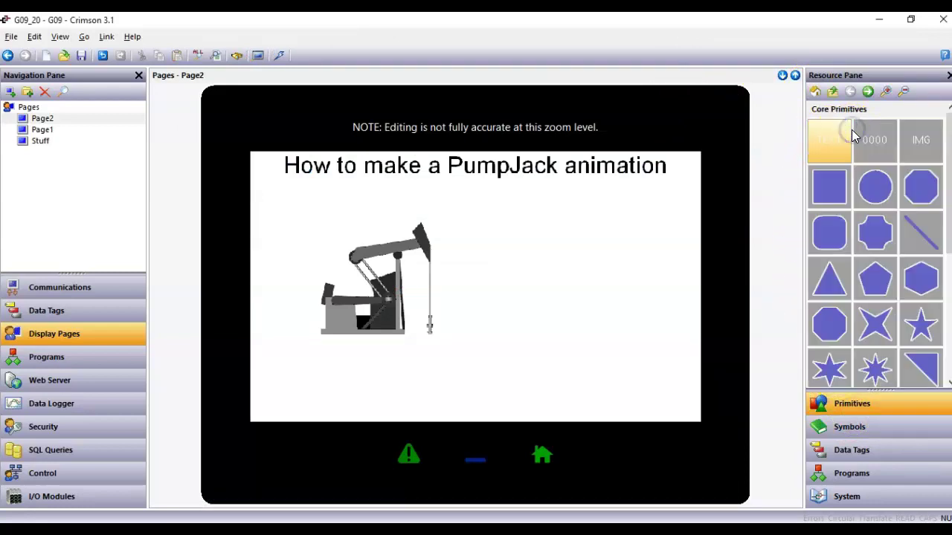
drag(911, 140, 917, 145)
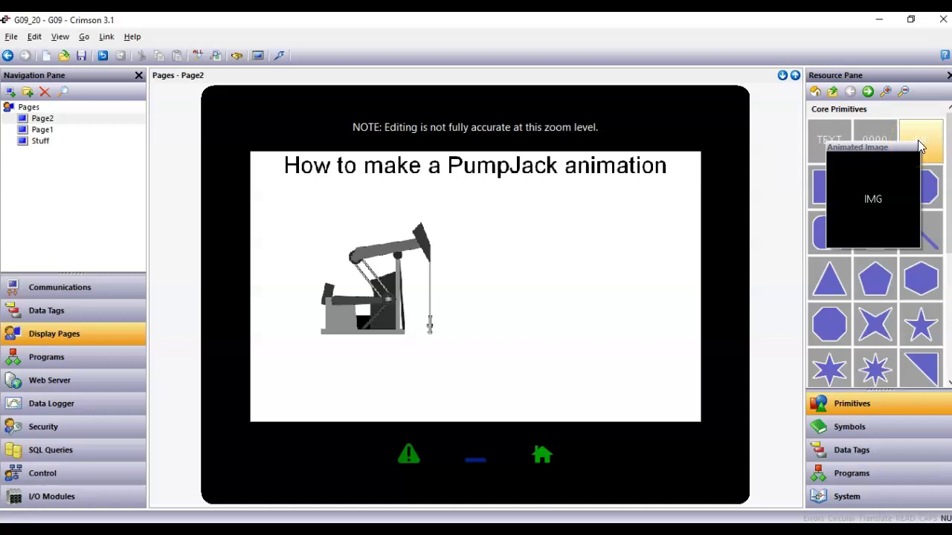
drag(919, 145, 544, 315)
drag(510, 287, 510, 275)
click(591, 289)
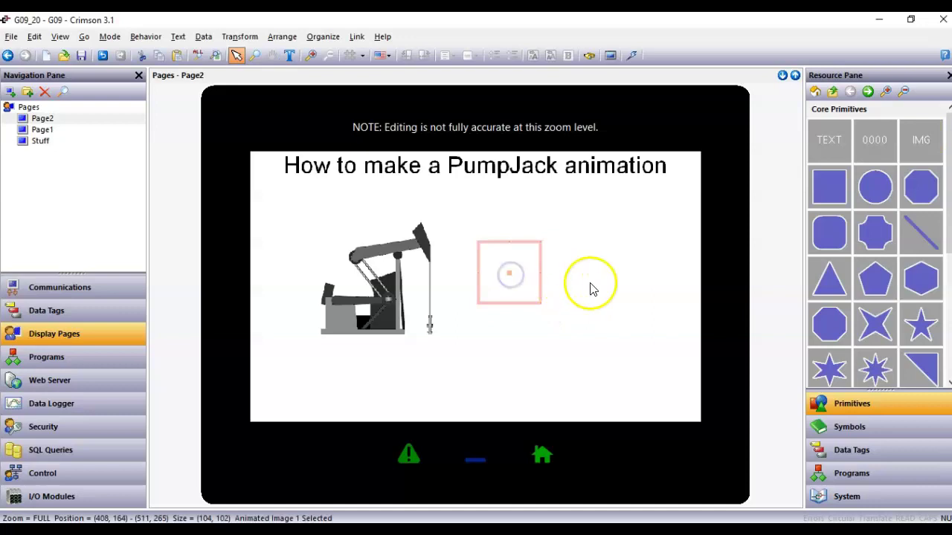
Open the animated image's properties and set its image count to 3.
click(521, 280)
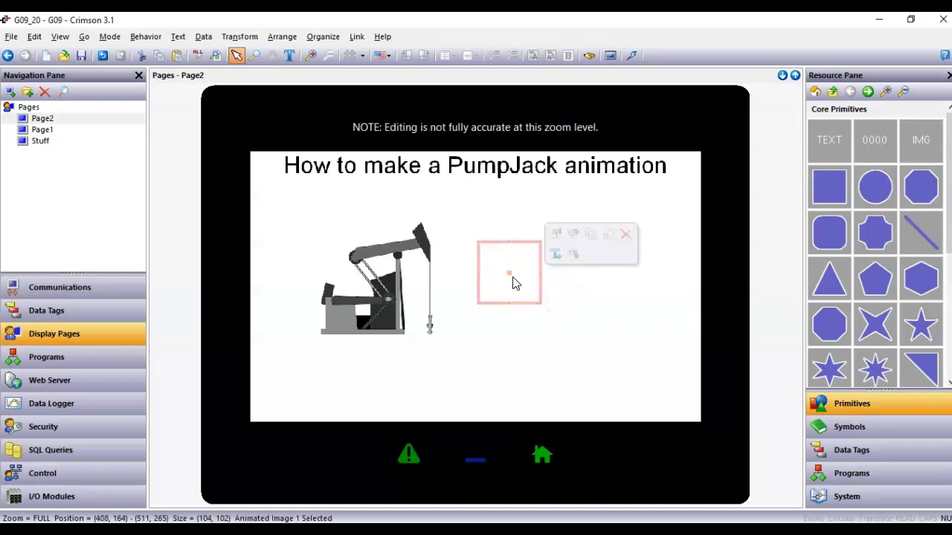
double_click(513, 283)
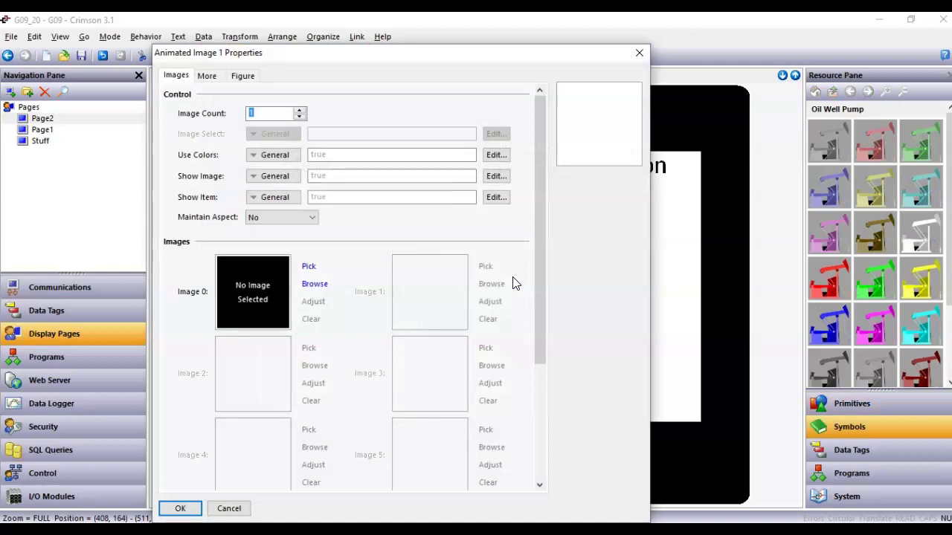
click(299, 110)
click(300, 110)
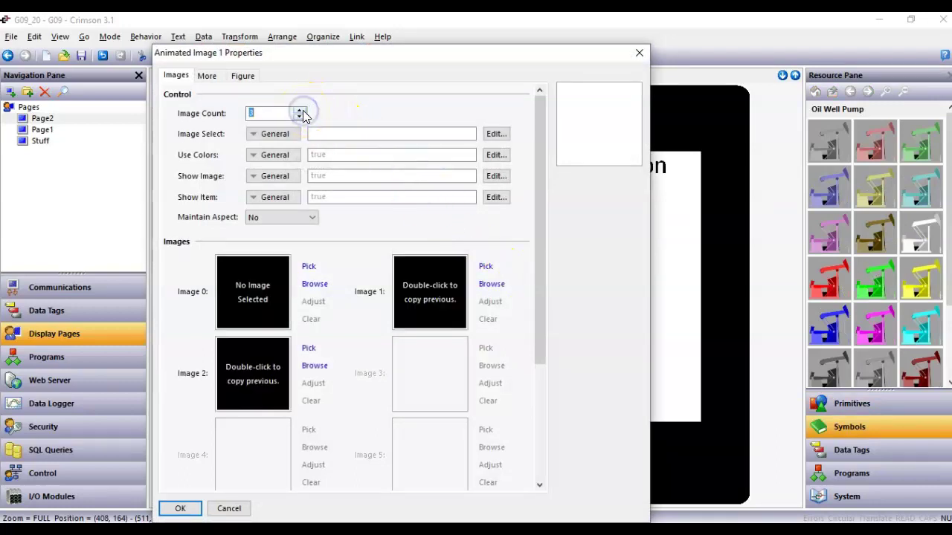
click(300, 110)
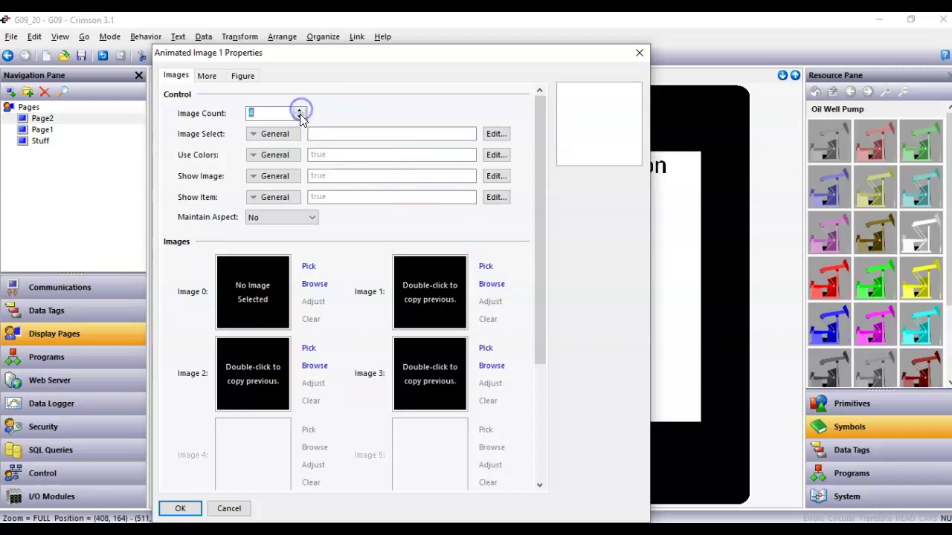
click(300, 116)
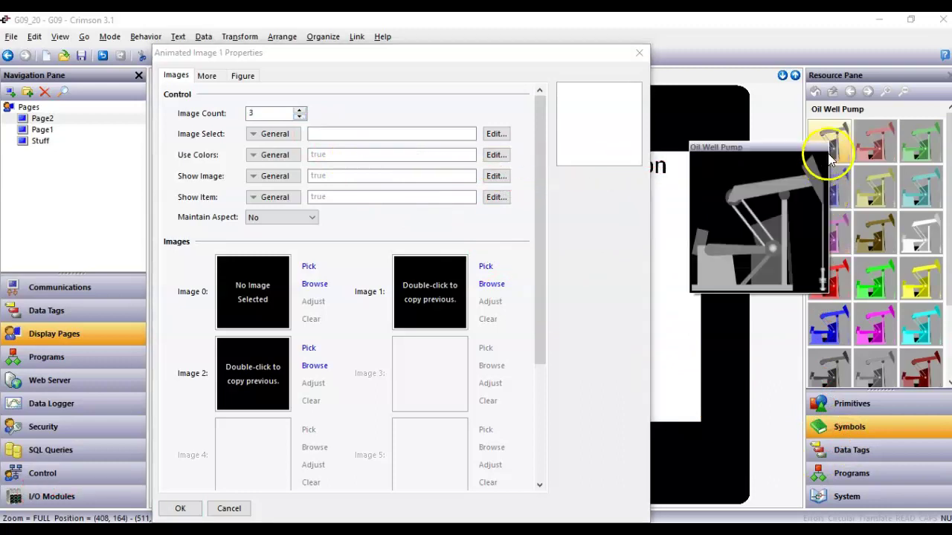
Assign the grey, light blue and red Oil Well Pump symbols to Image 0, Image 1 and Image 2.
drag(827, 150, 253, 292)
mouse_move(890, 204)
drag(844, 189, 431, 292)
drag(818, 286, 258, 370)
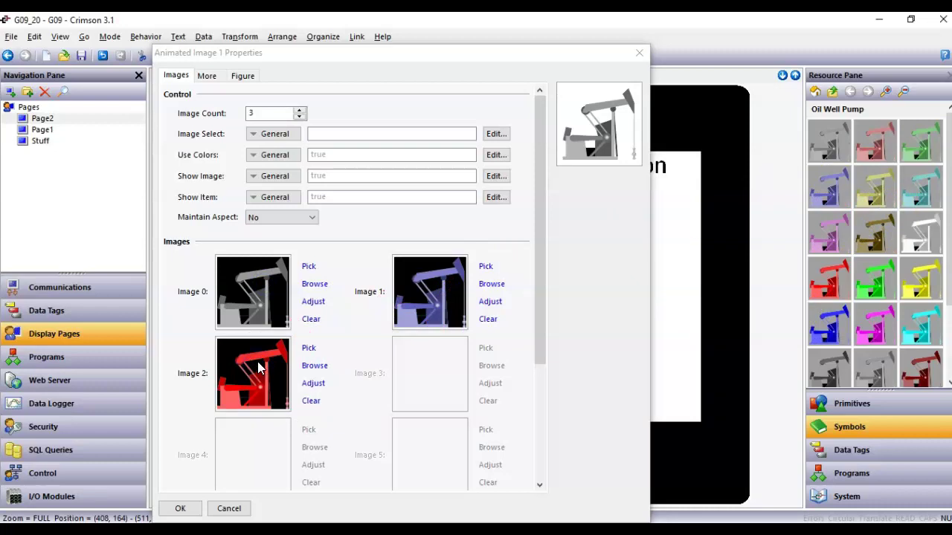
Replace Image 0 with the file pumpjack_green_1.jpg and Image 1 with pumpjack_green_2.jpg.
click(314, 285)
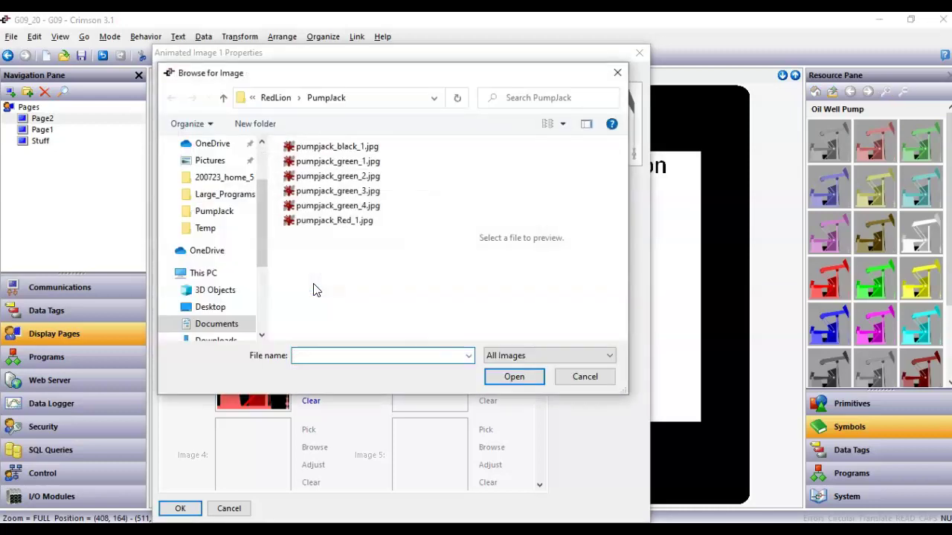
click(336, 163)
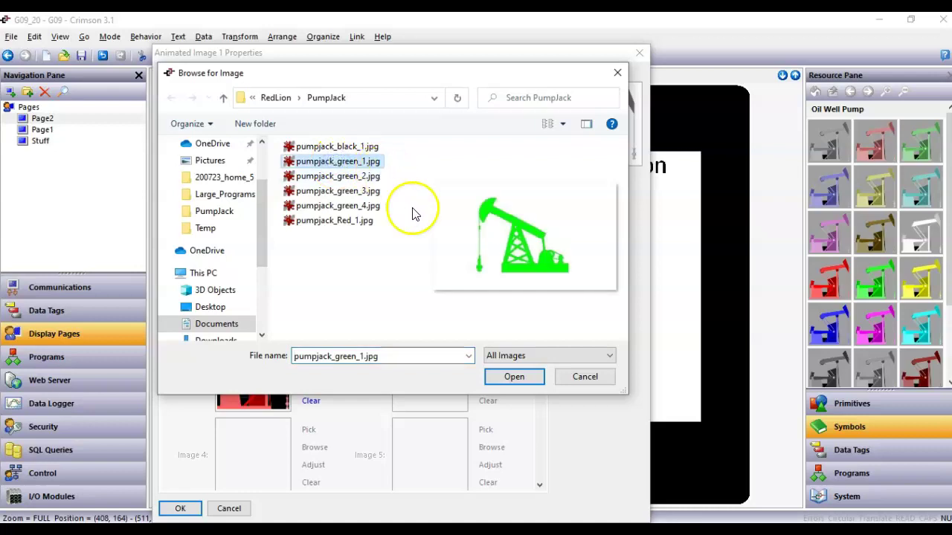
click(514, 377)
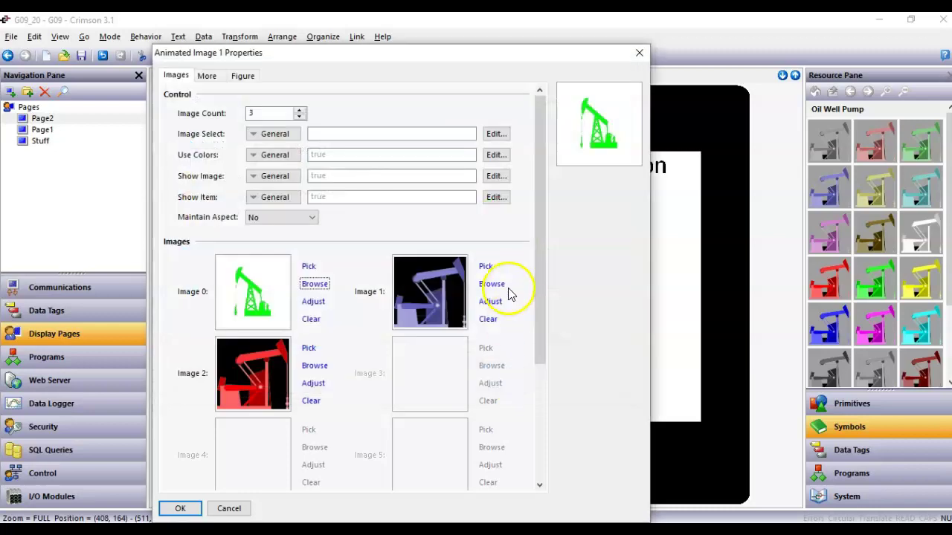
click(491, 283)
click(336, 176)
click(512, 379)
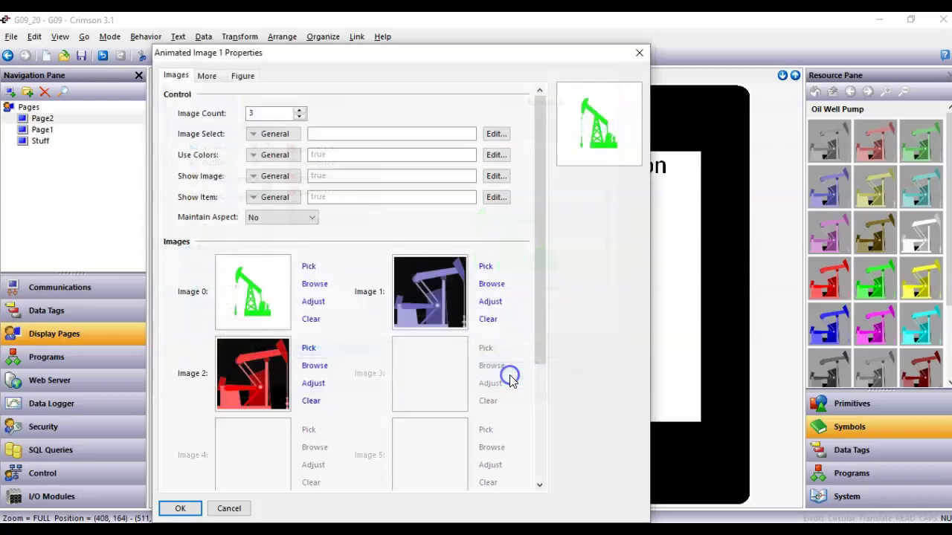
Replace Image 2 of the animated image with the file pumpjack_green_3.jpg from the PumpJack folder.
click(312, 366)
click(350, 191)
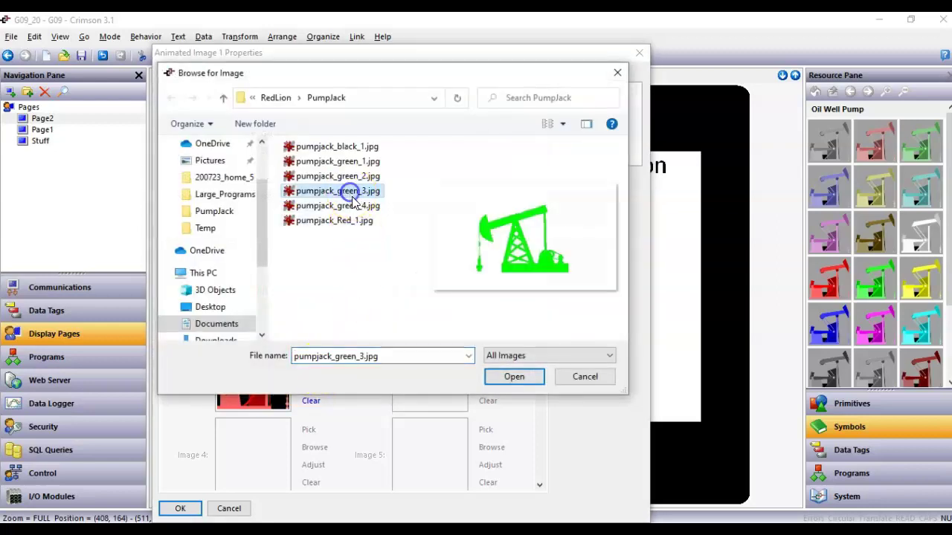
click(329, 206)
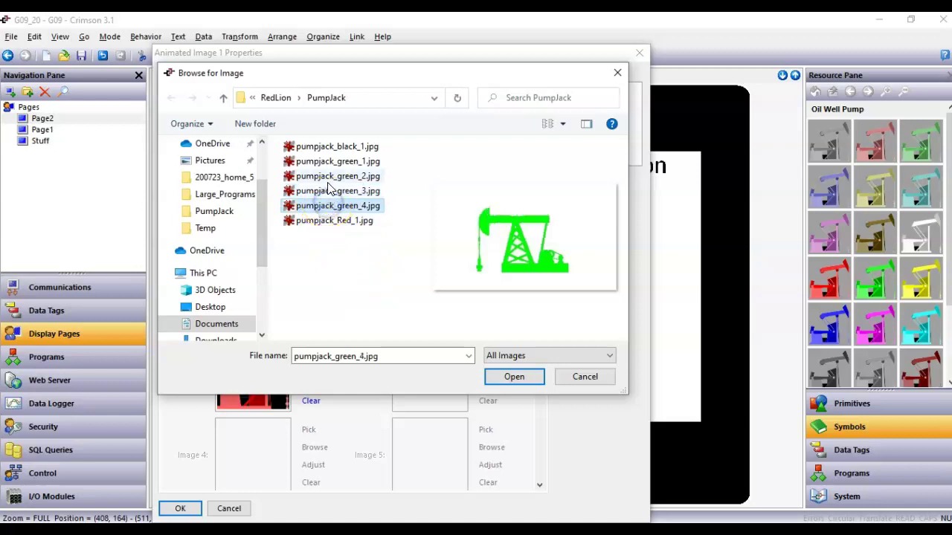
click(327, 177)
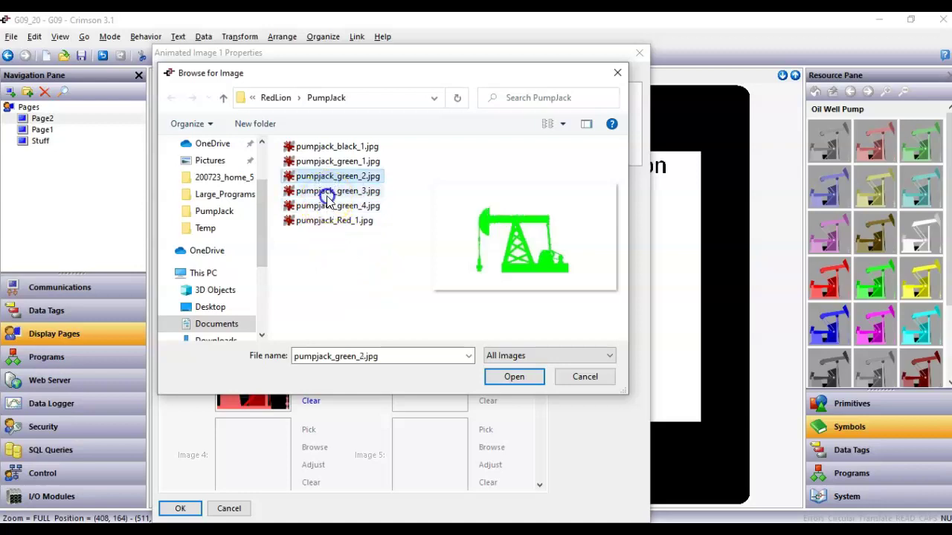
click(328, 190)
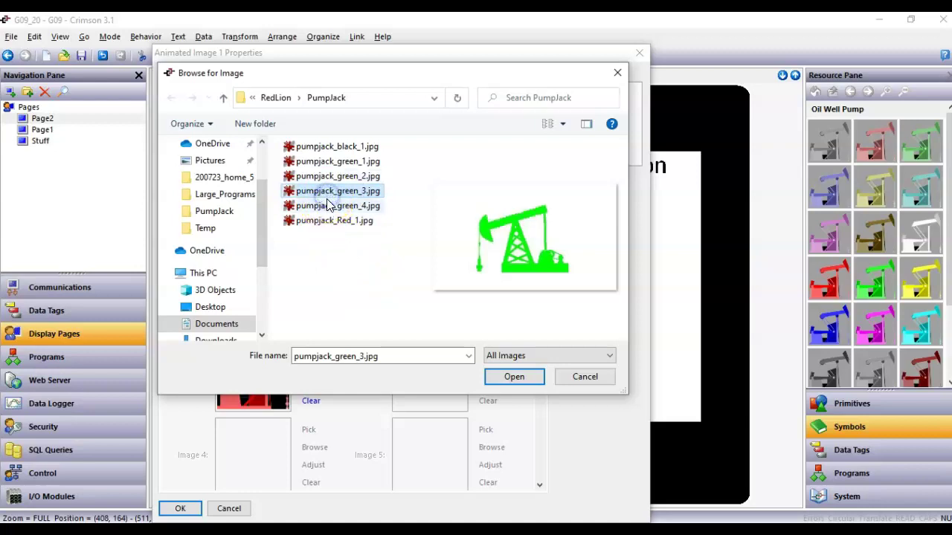
click(517, 380)
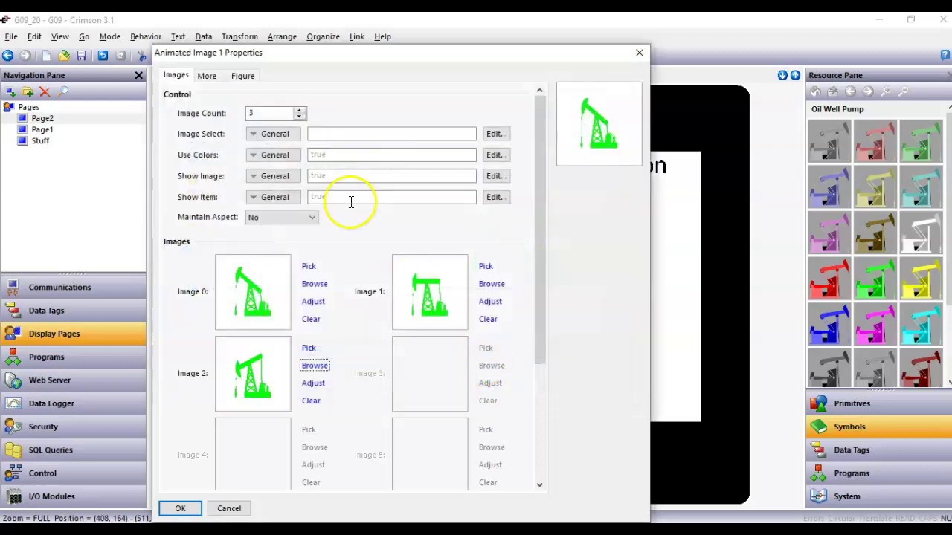
Raise the image count to 4 and load pumpjack_green_2.jpg as Image 3.
click(299, 109)
click(490, 367)
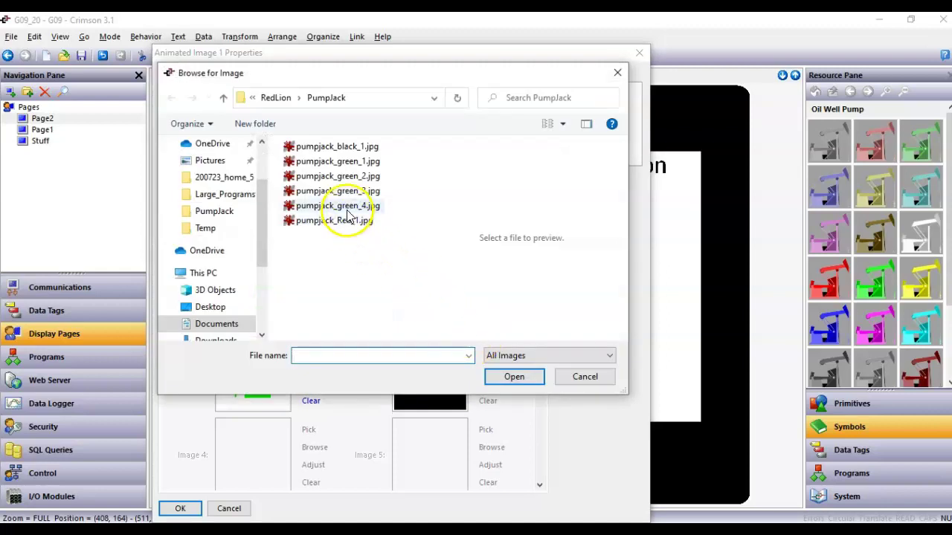
click(347, 207)
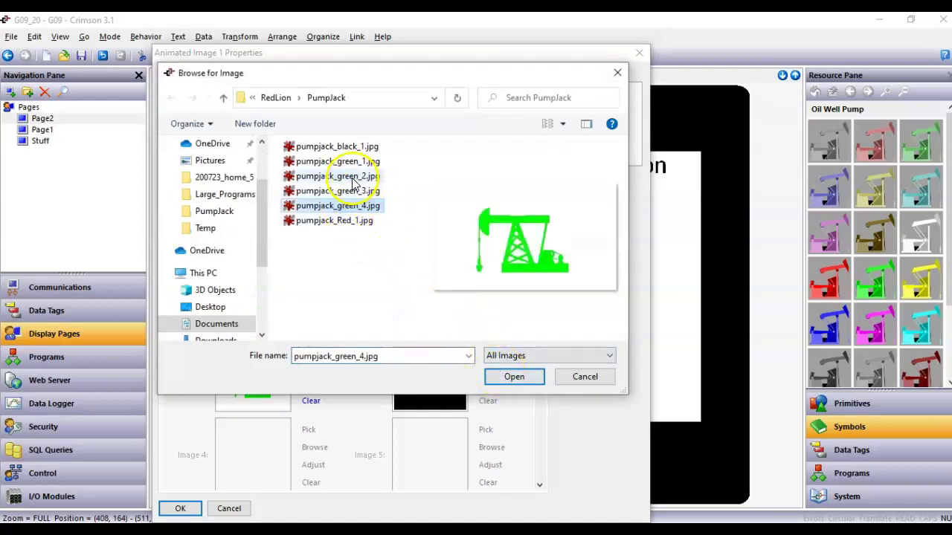
click(354, 179)
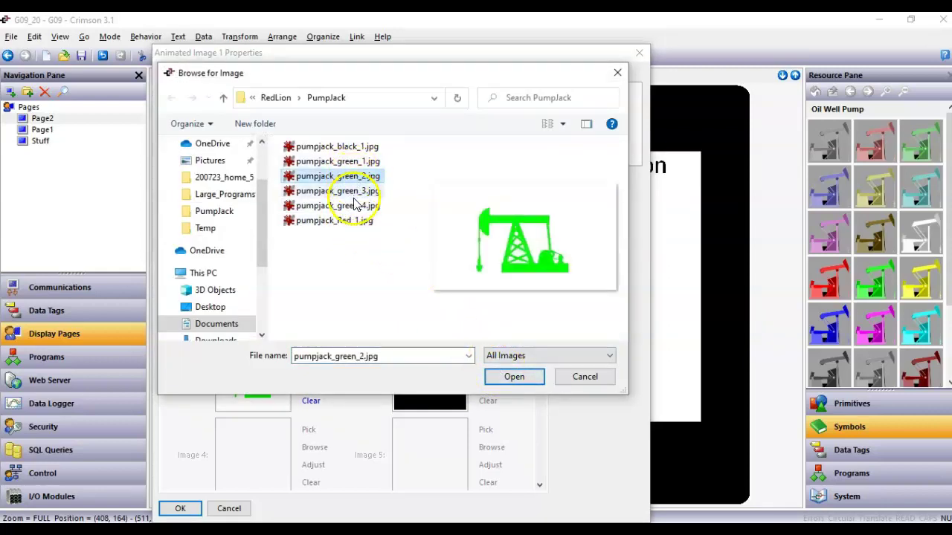
click(354, 206)
click(349, 179)
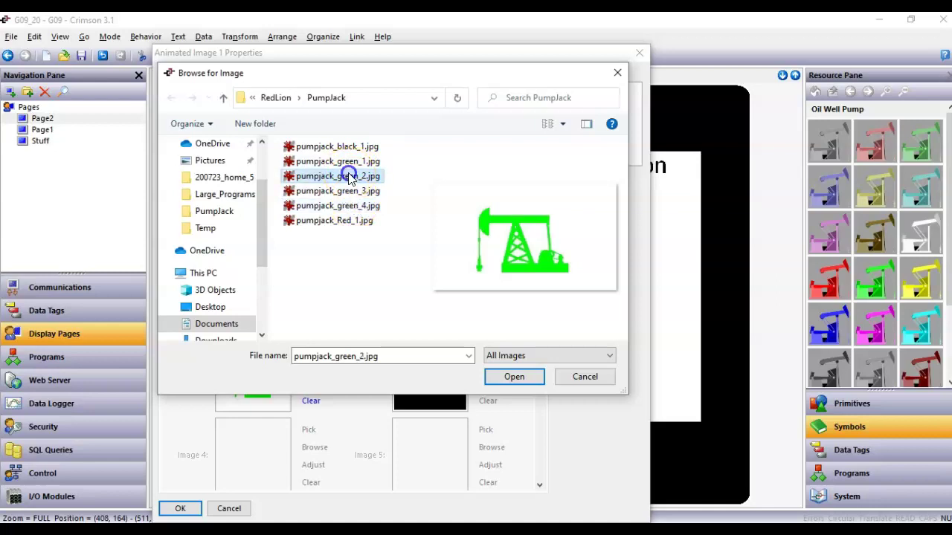
click(515, 376)
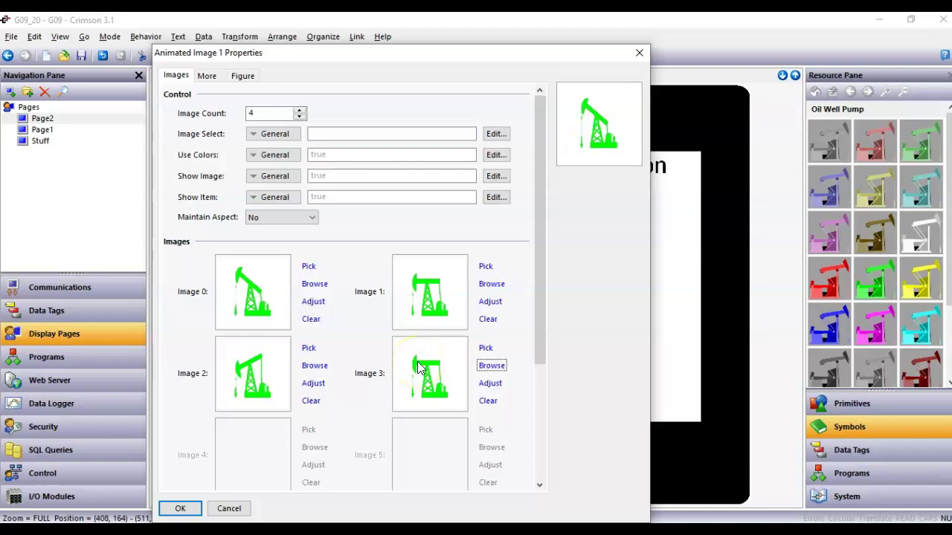
Assign the system function GetUpDownData, from the Tag Data functions, to the animated image's Image Select.
click(857, 506)
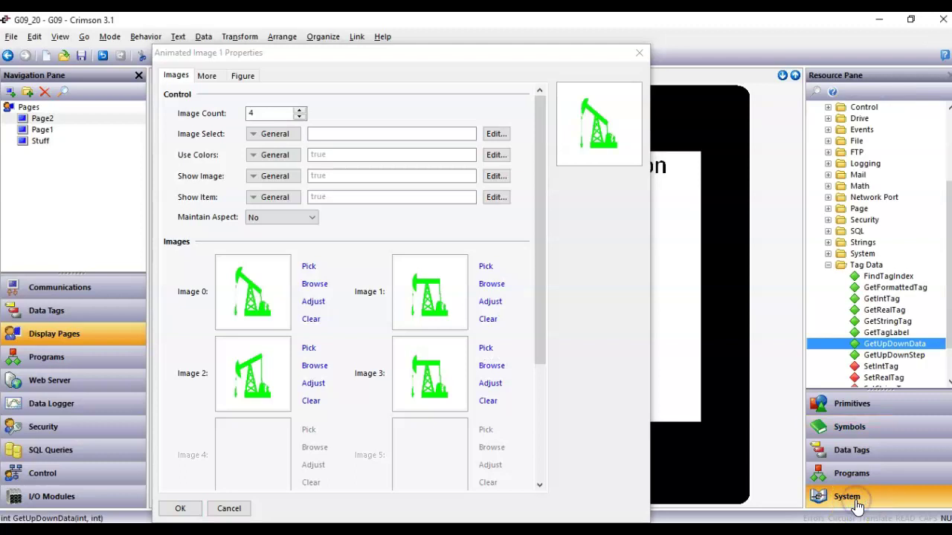
click(827, 266)
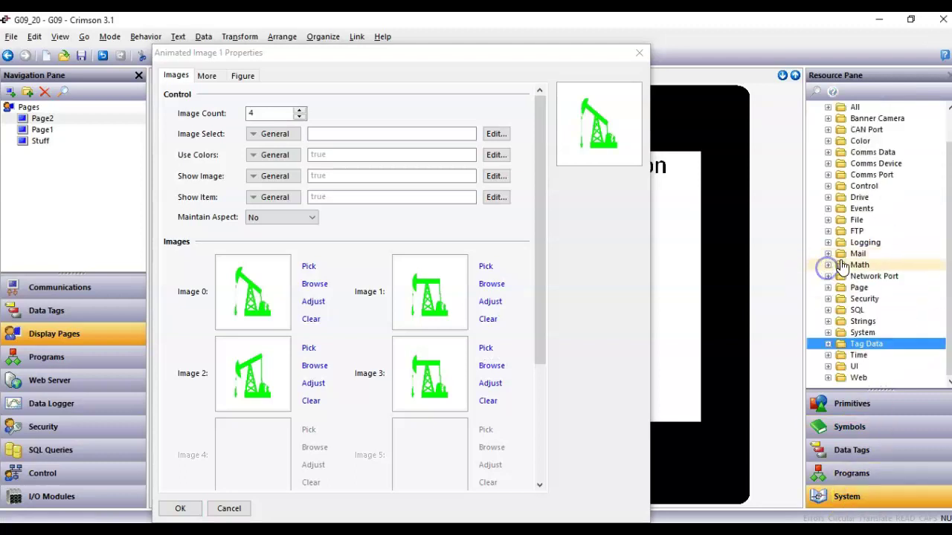
scroll(822, 223, up, 2)
click(815, 131)
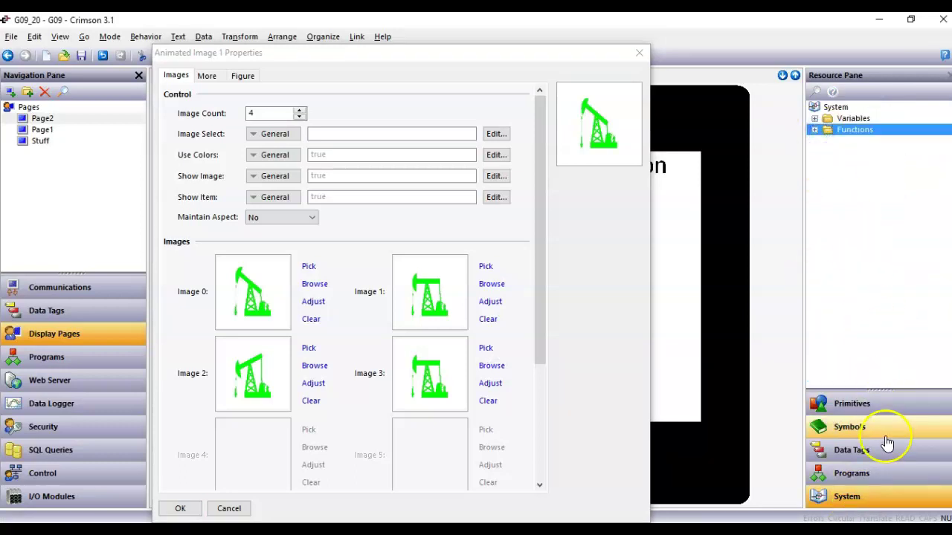
click(814, 130)
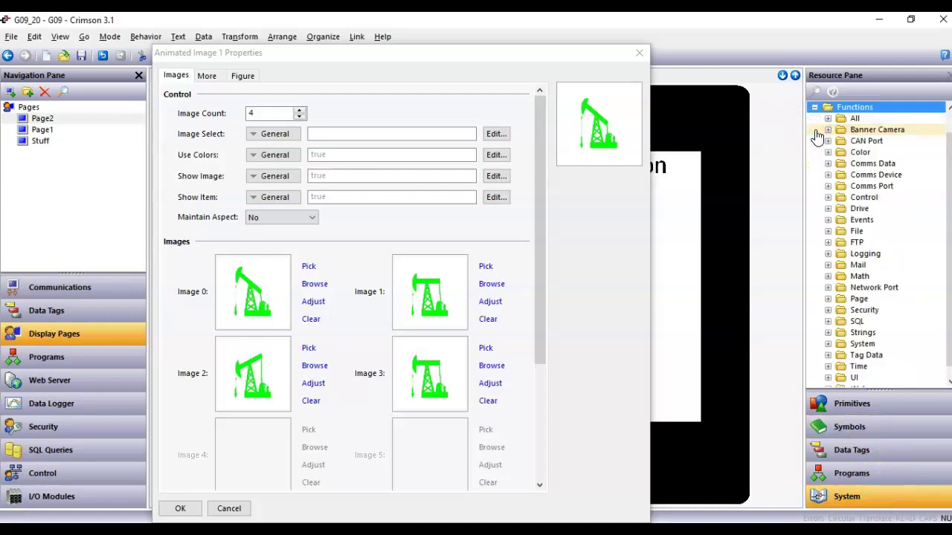
click(827, 356)
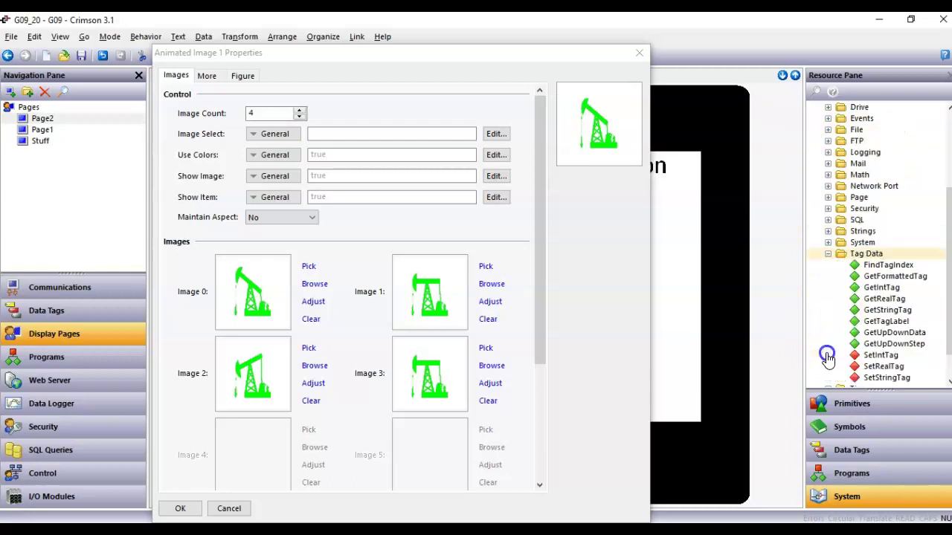
click(906, 338)
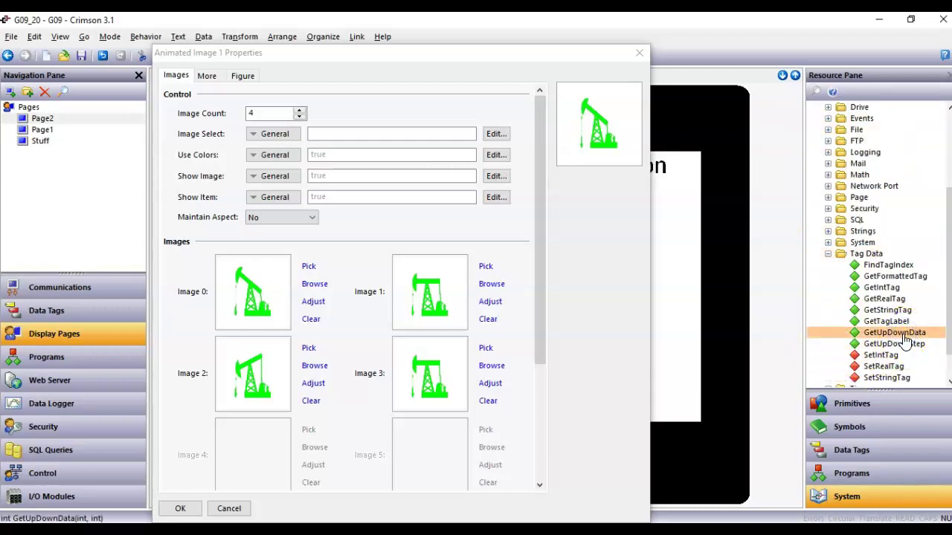
drag(902, 340, 395, 133)
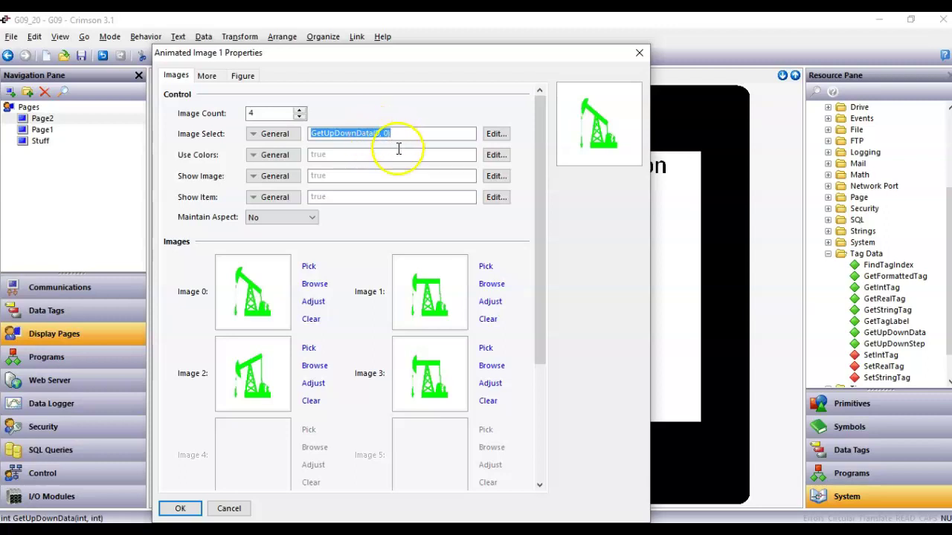
Edit the Image Select expression and replace the first argument of GetUpDownData with the system variable DispCount.
click(497, 134)
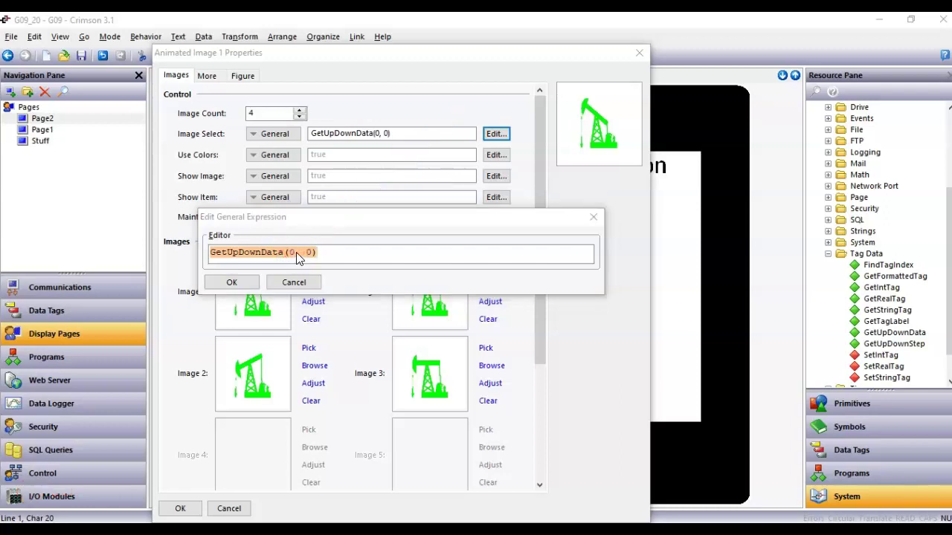
click(295, 253)
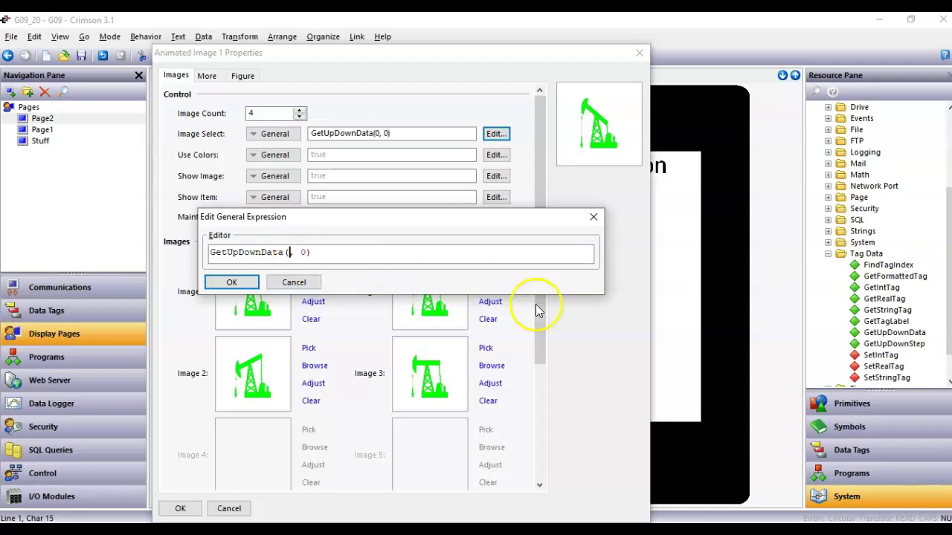
click(870, 264)
scroll(853, 276, up, 3)
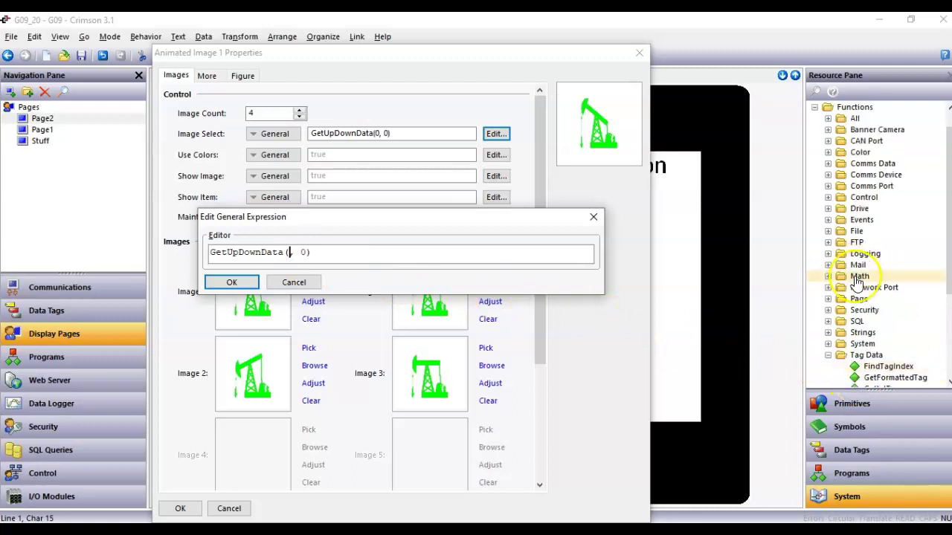
scroll(848, 275, up, 1)
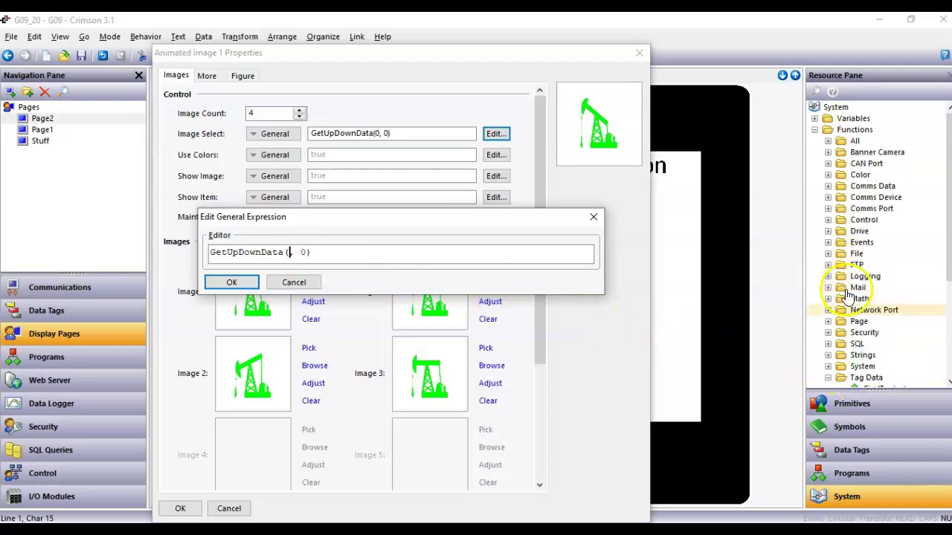
click(815, 130)
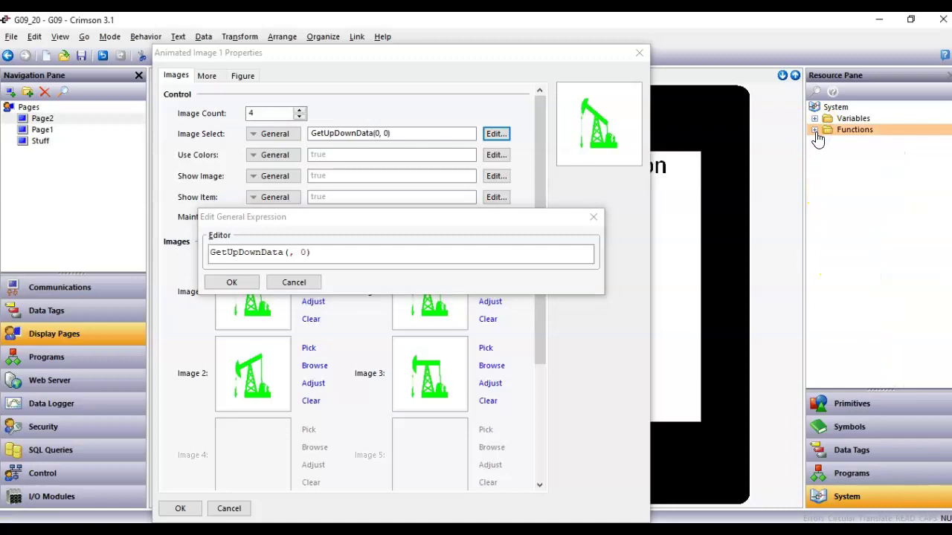
click(815, 119)
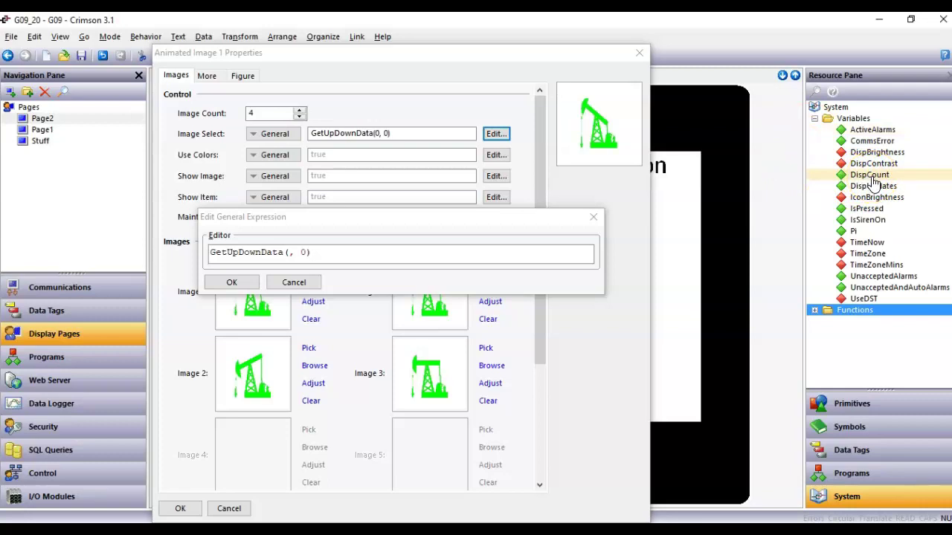
drag(873, 181, 291, 259)
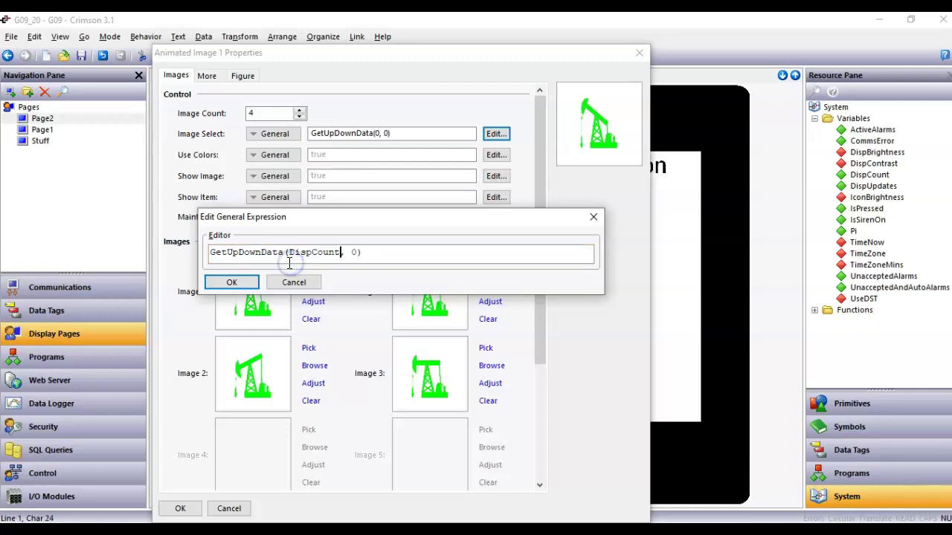
Set the second argument of GetUpDownData to 3 and apply the animated image's properties.
click(356, 253)
key(Return)
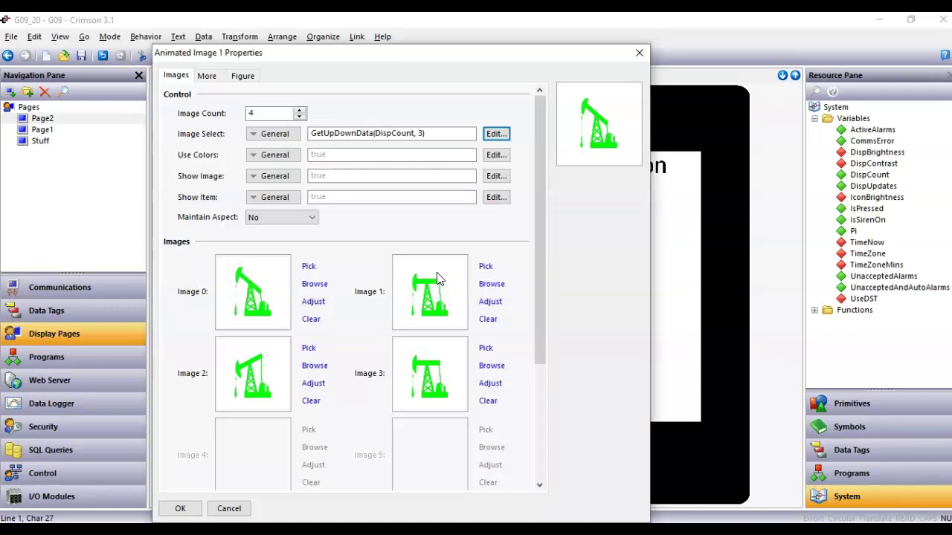
click(180, 509)
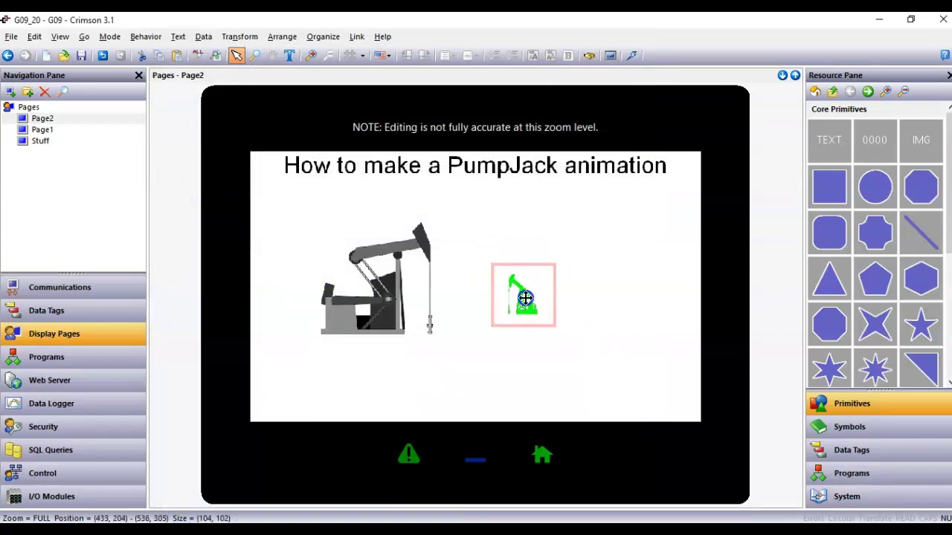
Download the updated page to the device and check the pumpjack animation in the browser view.
click(612, 340)
mouse_move(430, 529)
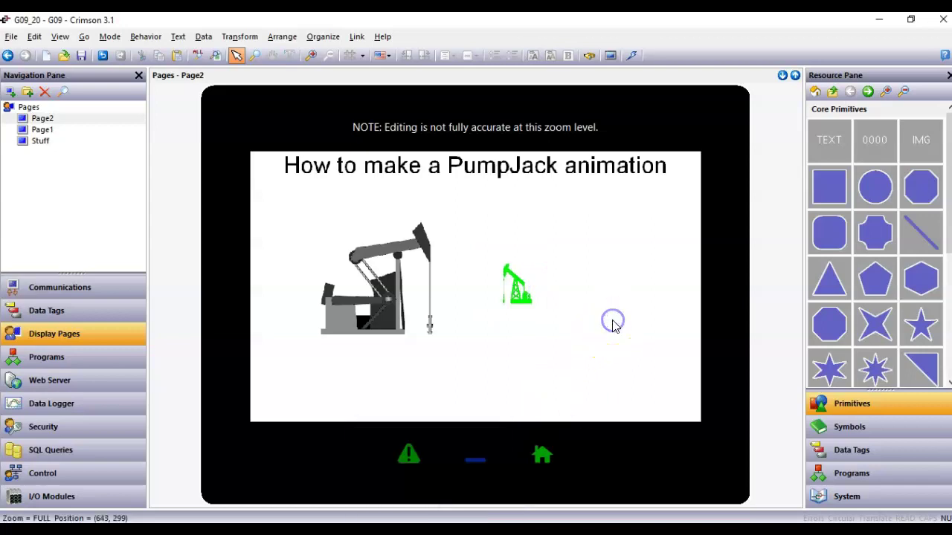
click(631, 56)
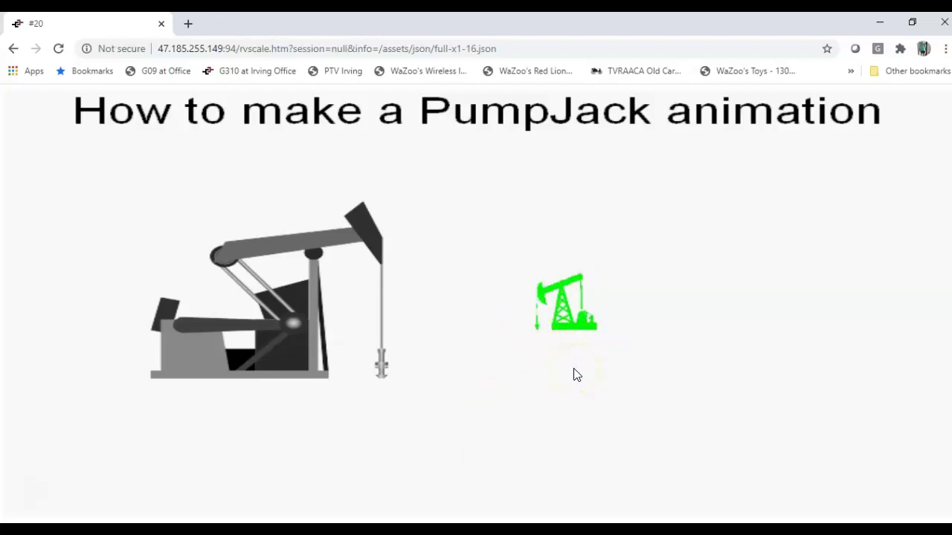
Switch back to Crimson, reduce the animated image's image count to 3 and download the change to the device.
mouse_move(637, 528)
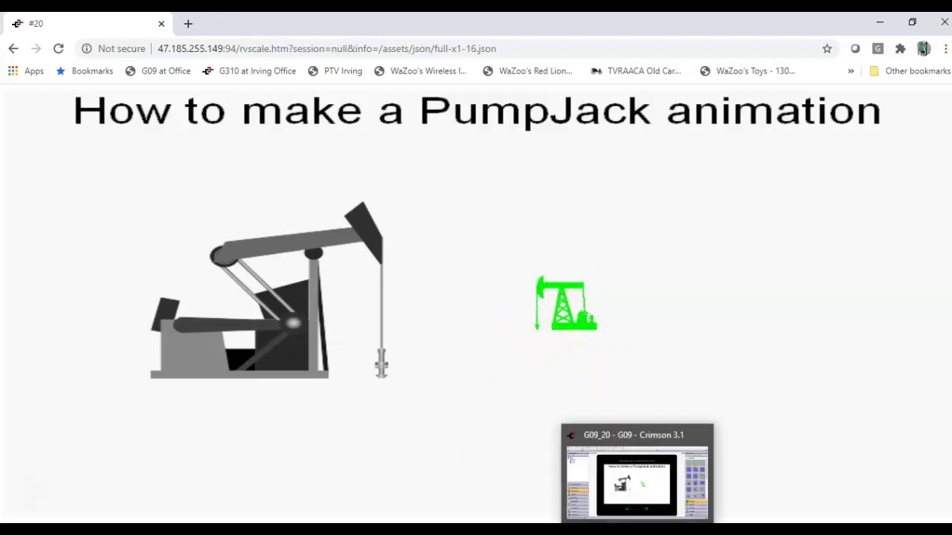
click(636, 483)
click(522, 296)
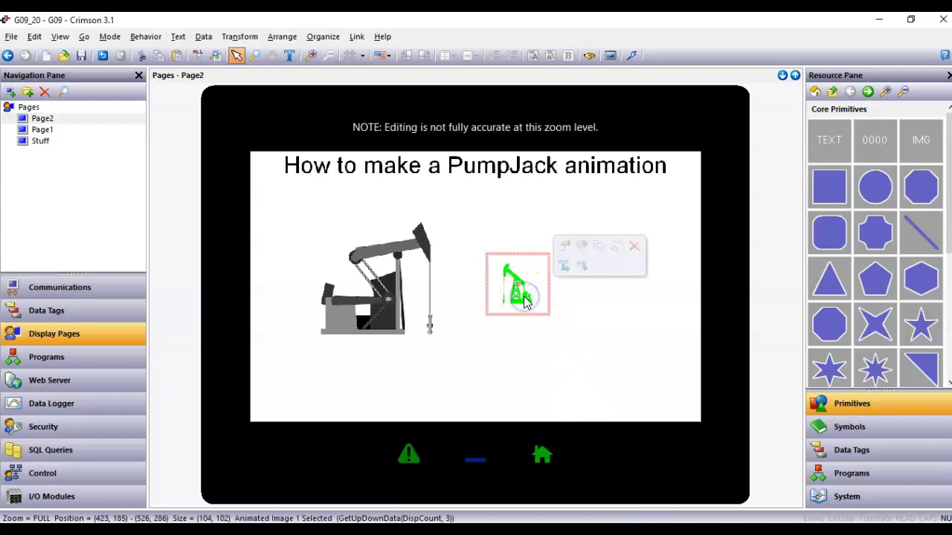
double_click(524, 296)
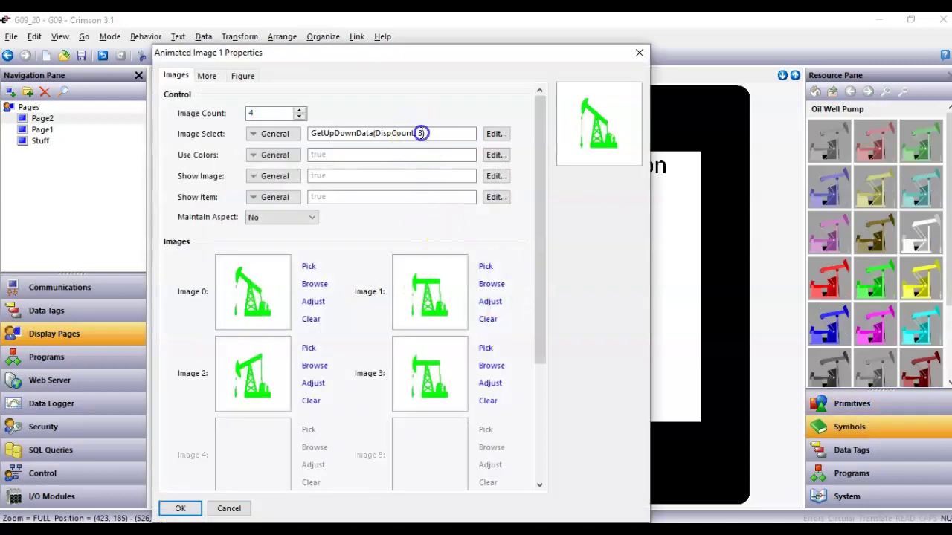
click(298, 116)
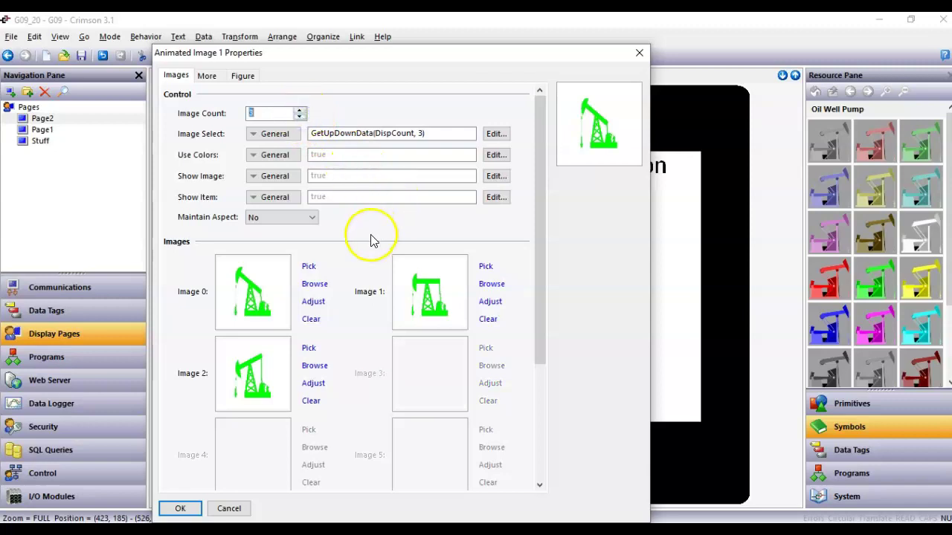
click(180, 509)
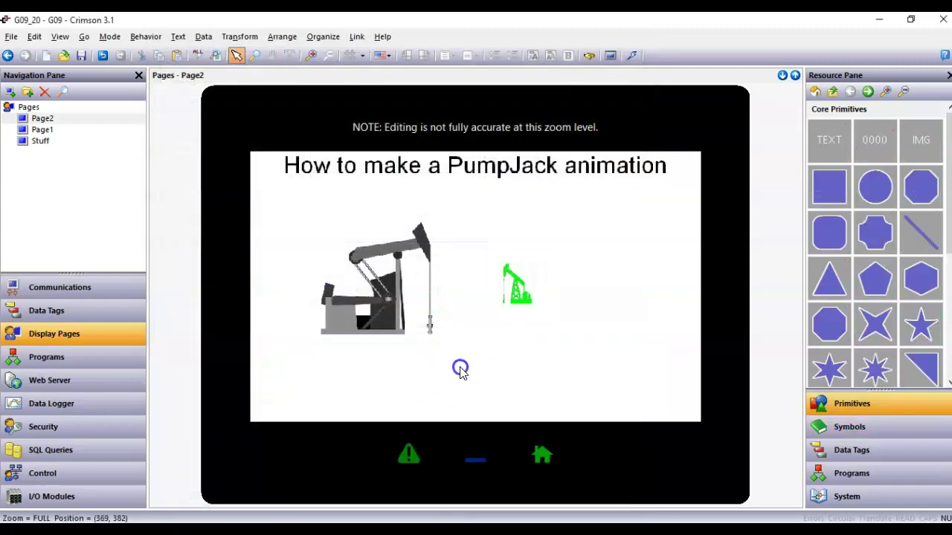
click(632, 55)
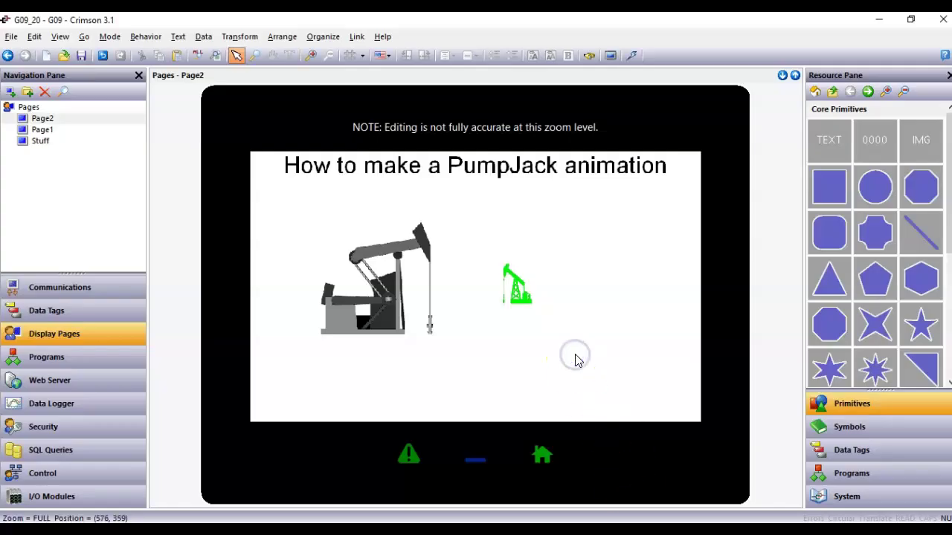
Set the green animated pumpjack's Show Item expression to PumpJack_Status == 1.
click(536, 302)
double_click(536, 302)
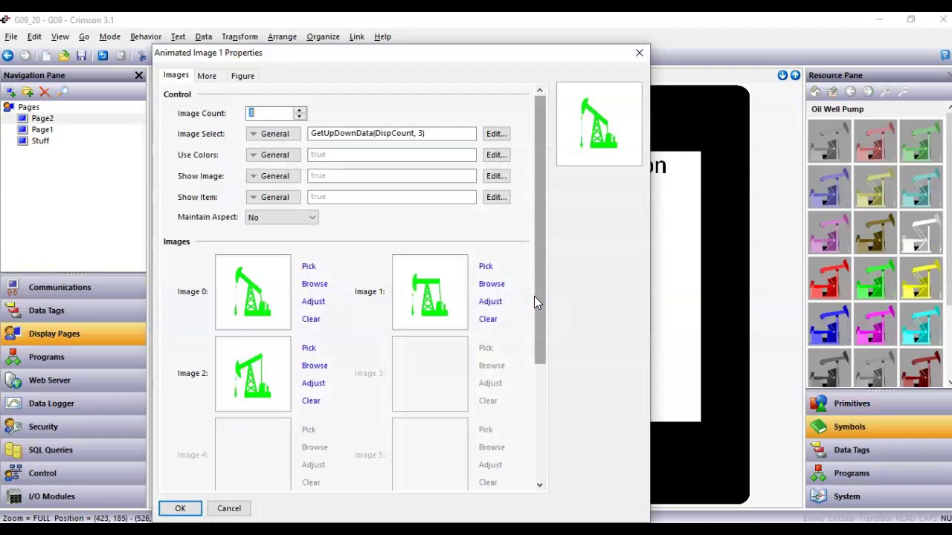
click(327, 198)
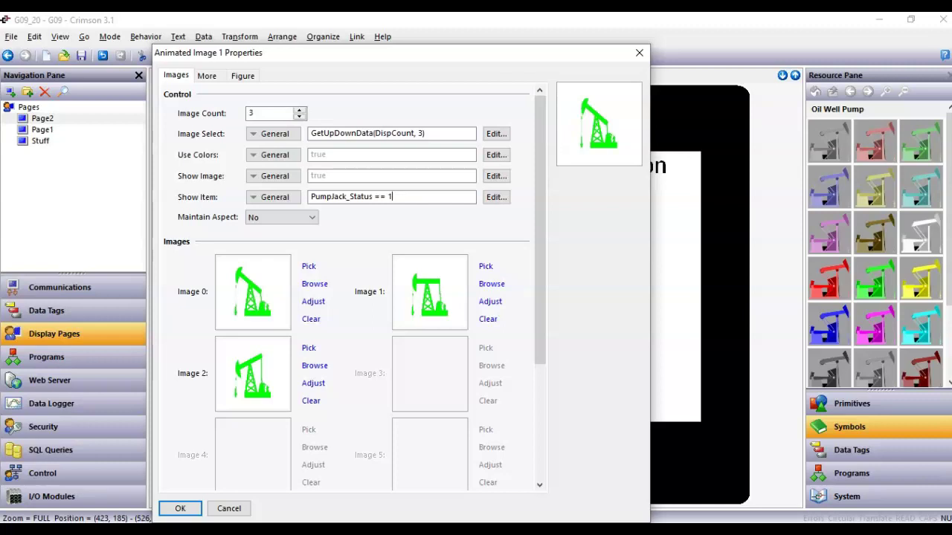
key(Tab)
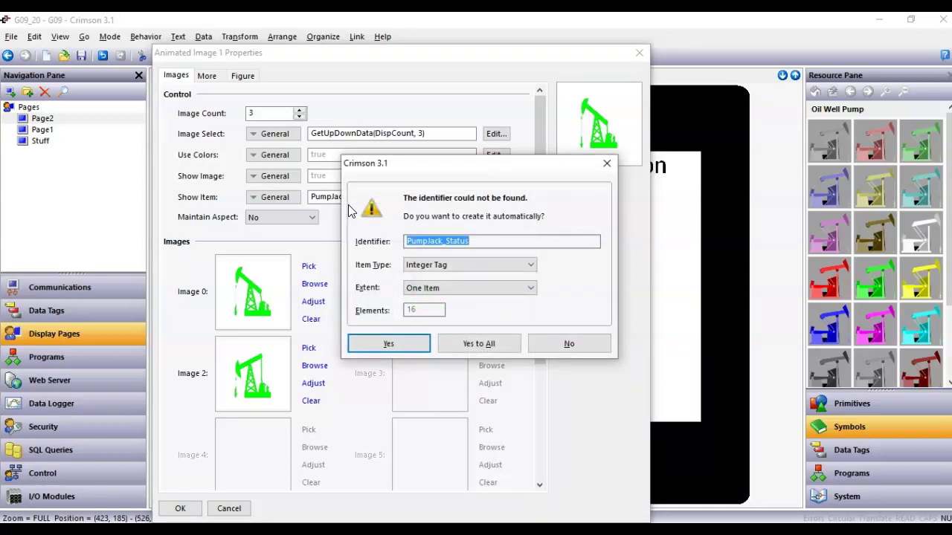
Create PumpJack_Status as a one-item Flag Tag and apply the animated image's properties.
click(872, 451)
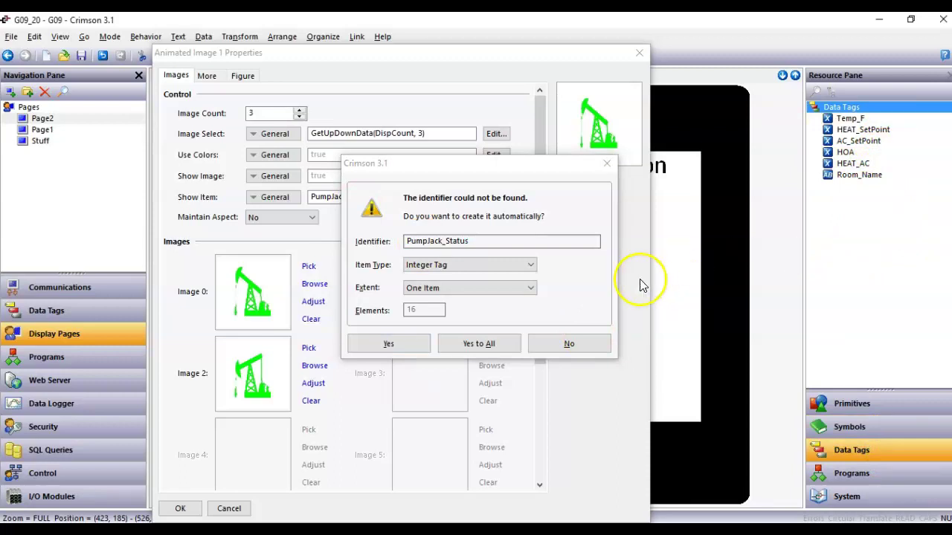
click(512, 264)
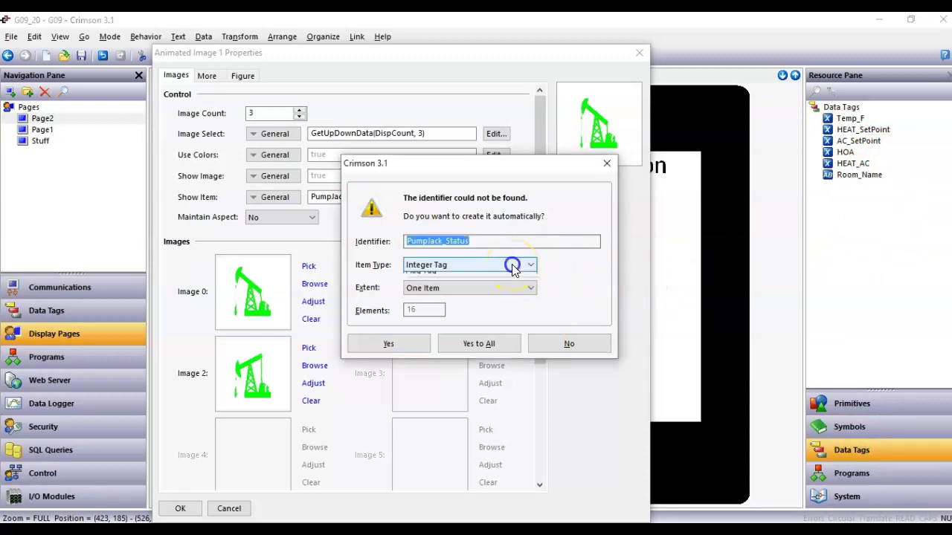
click(476, 288)
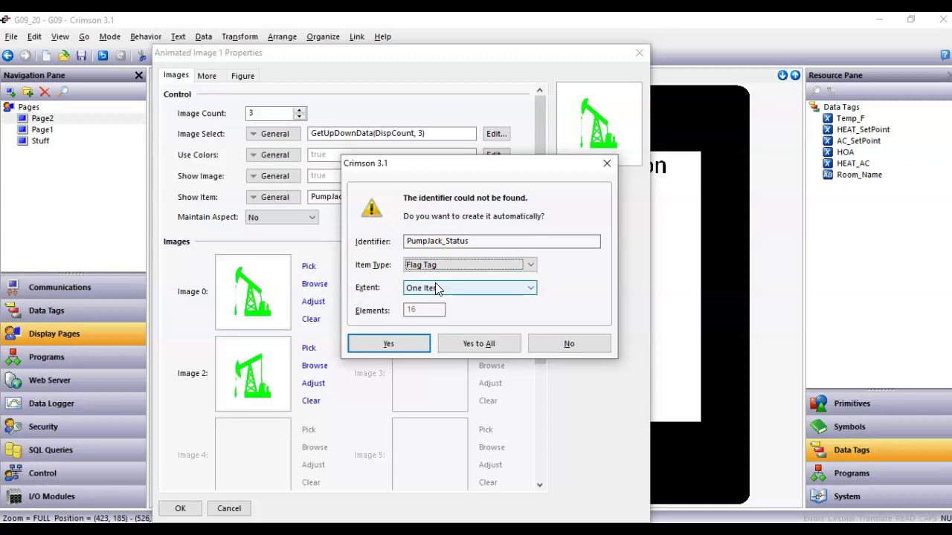
click(422, 315)
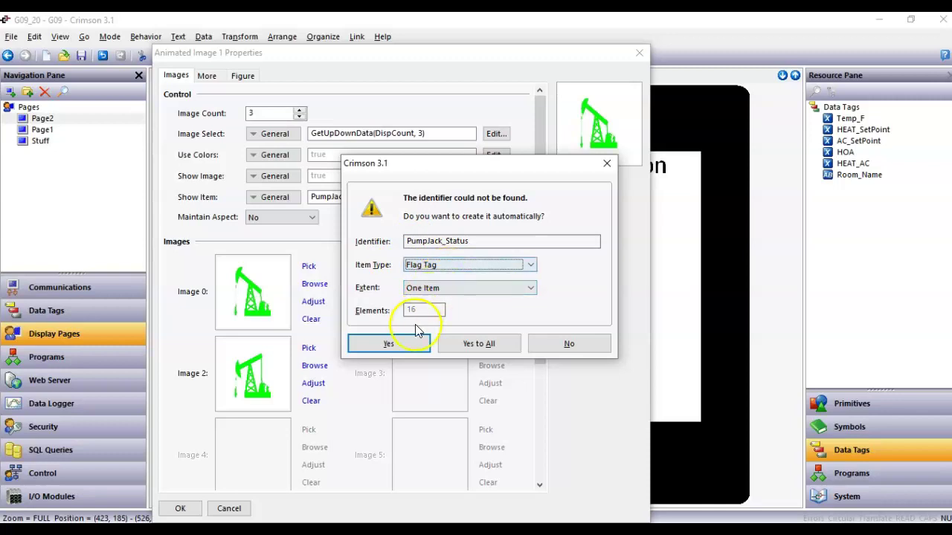
click(414, 345)
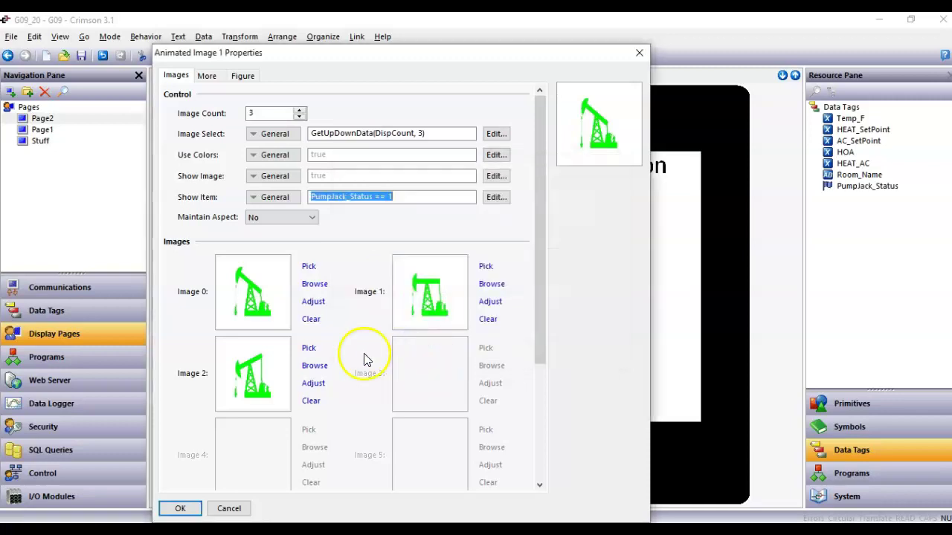
click(177, 509)
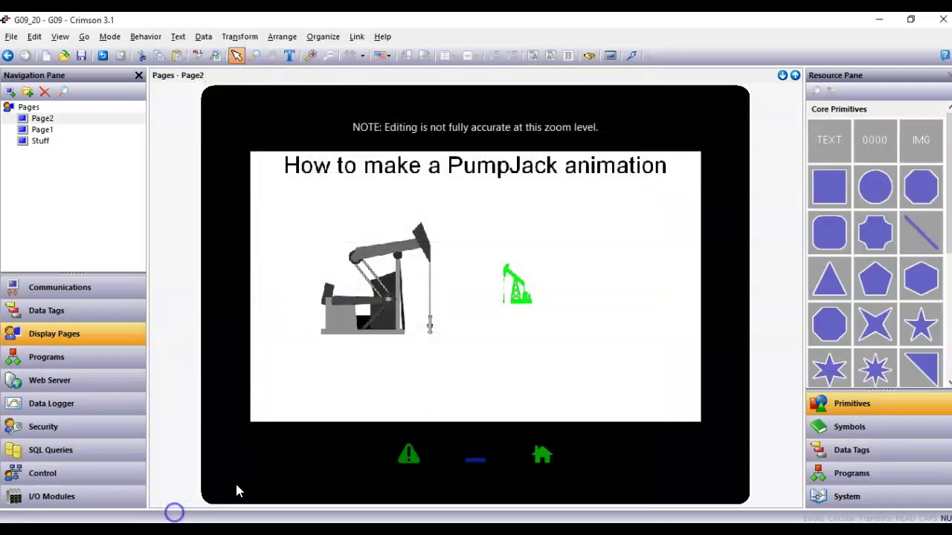
Add a data box for the PumpJack_Status tag to the page, below the green pumpjack.
click(459, 394)
click(852, 451)
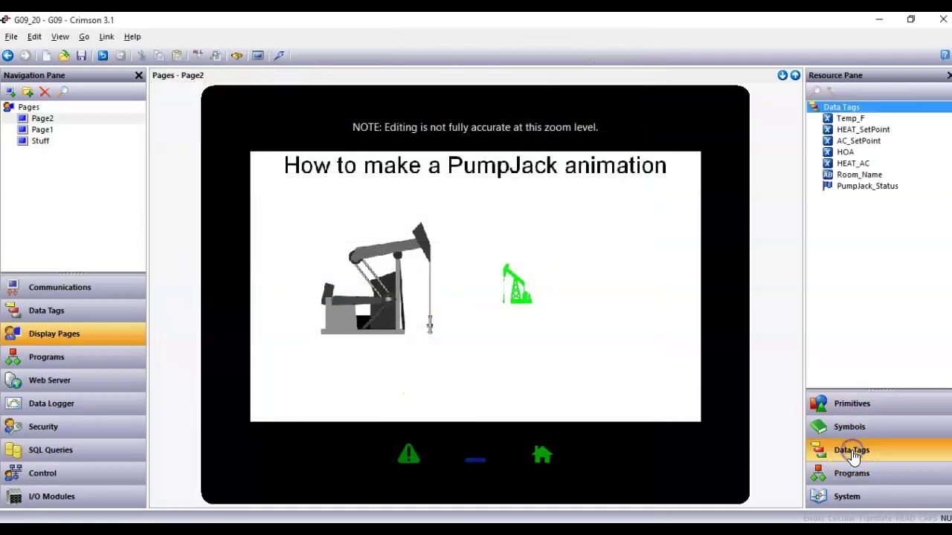
drag(863, 186, 537, 359)
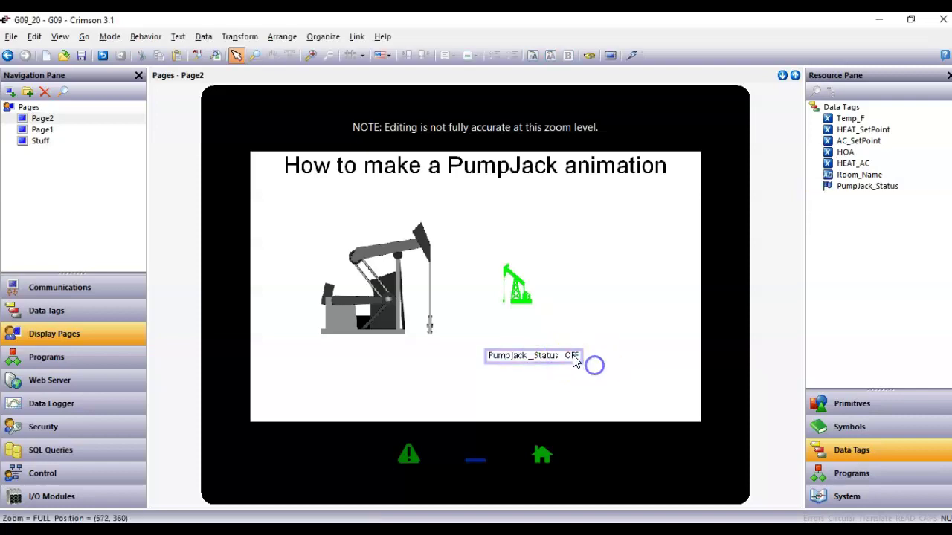
click(563, 376)
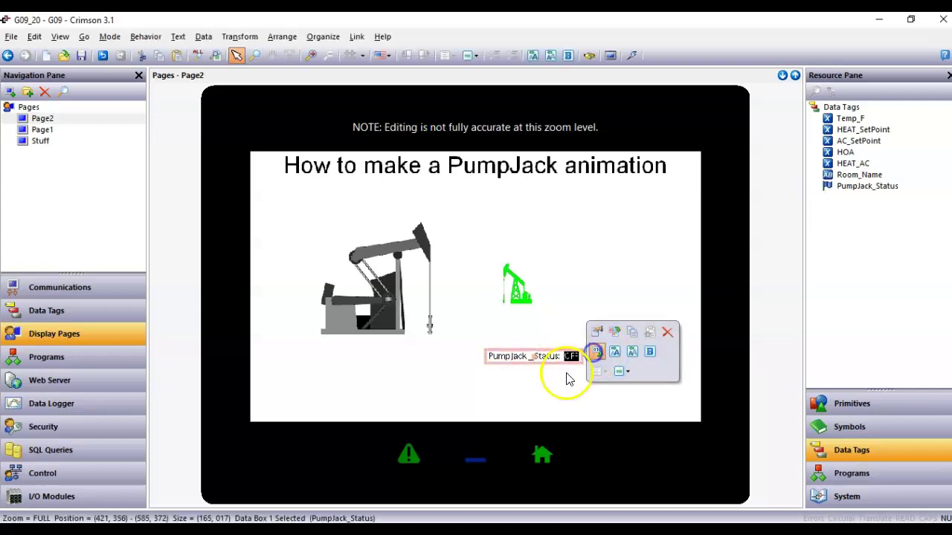
Place a Standard Toggle 2 from the 2-State Toggles, about 66 by 133 pixels, just right of the PumpJack_Status data box.
click(850, 411)
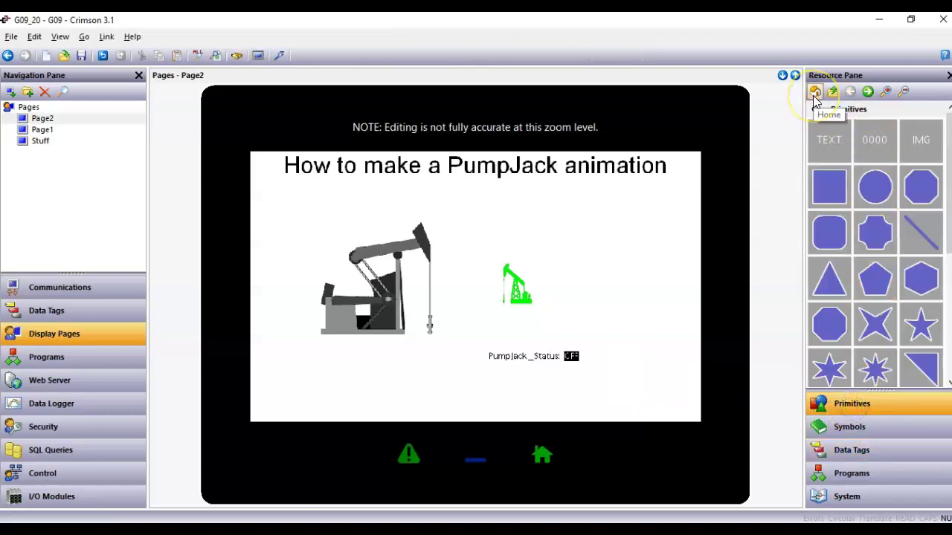
click(816, 93)
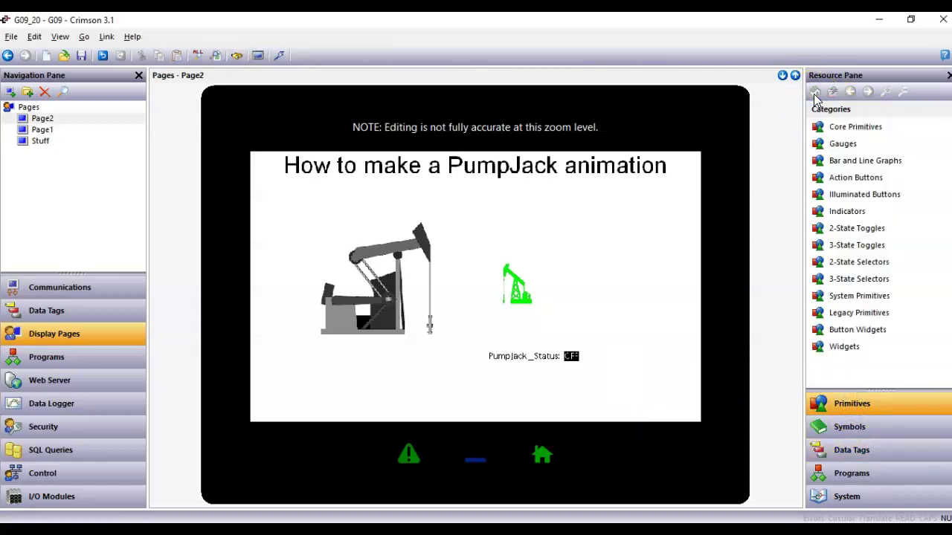
click(833, 184)
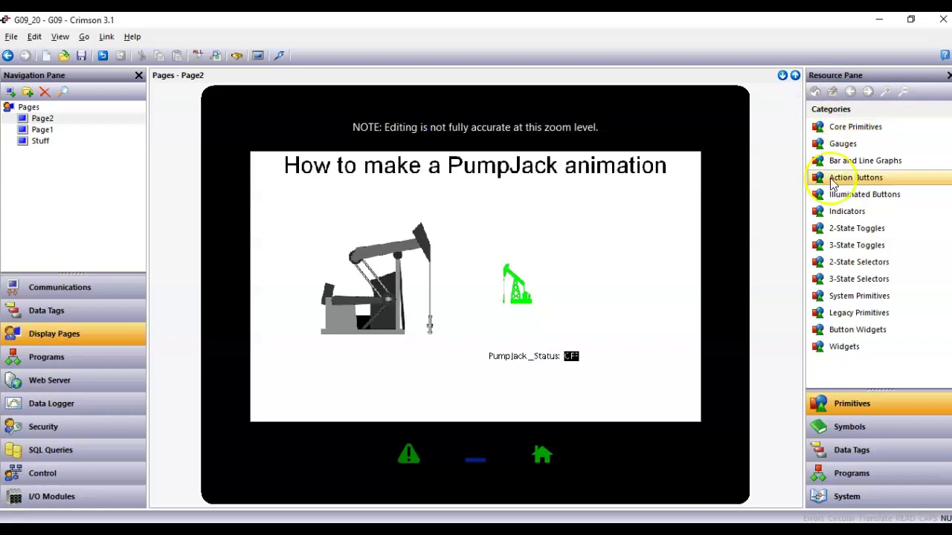
click(857, 231)
mouse_move(831, 278)
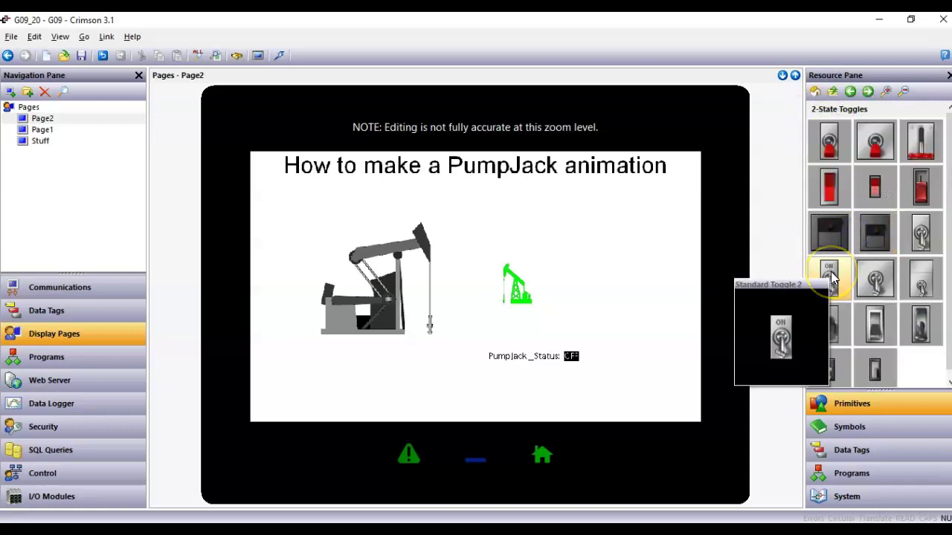
drag(831, 277, 644, 290)
drag(623, 325, 607, 350)
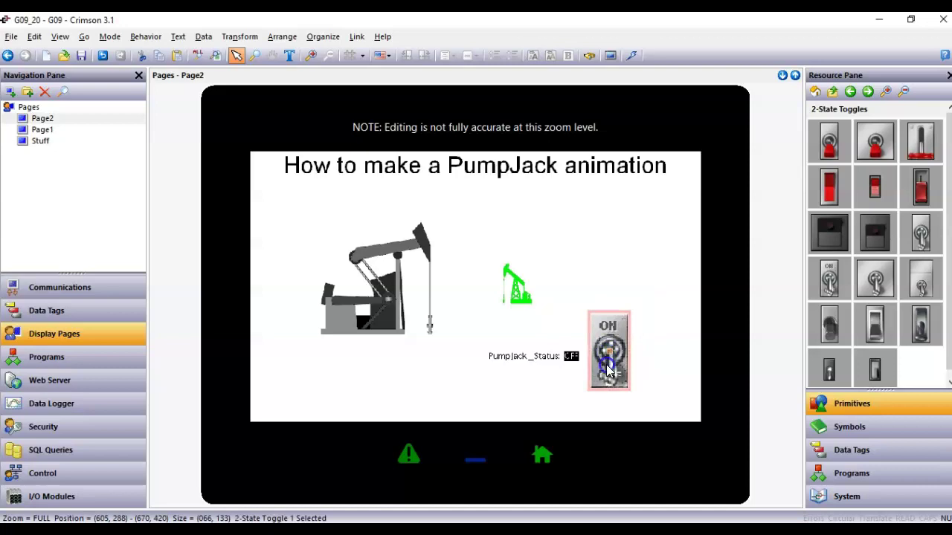
Set the toggle's Maintain Aspect to No, assign the PumpJack_Status tag as its value and apply the properties.
double_click(608, 368)
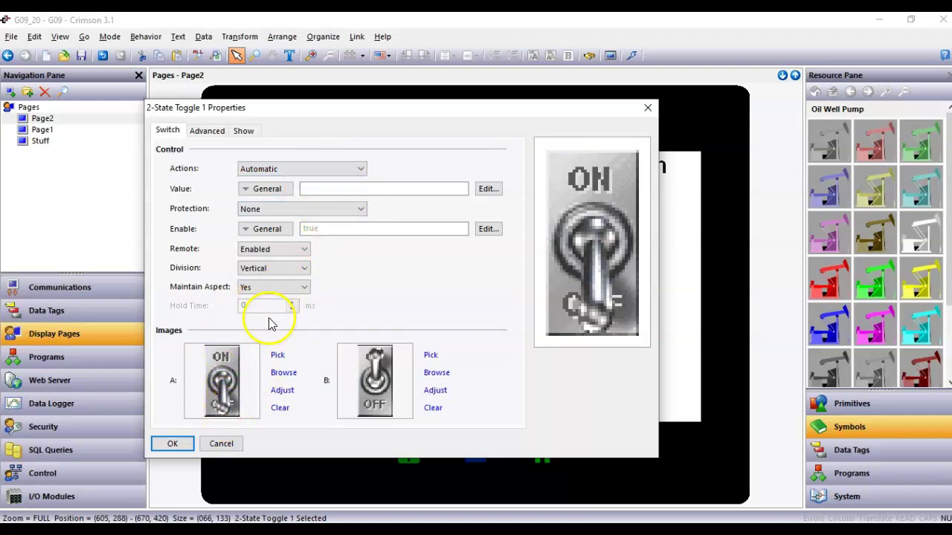
click(275, 290)
click(272, 298)
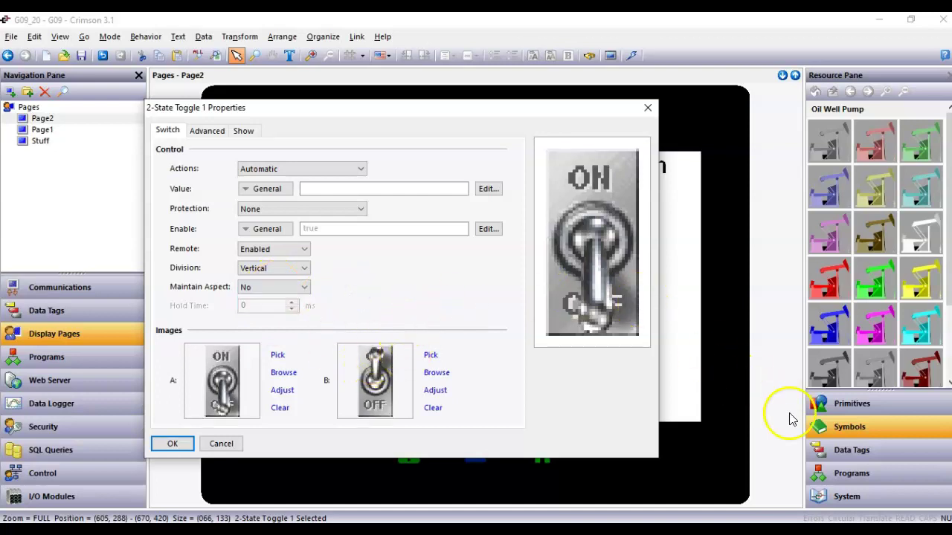
click(838, 454)
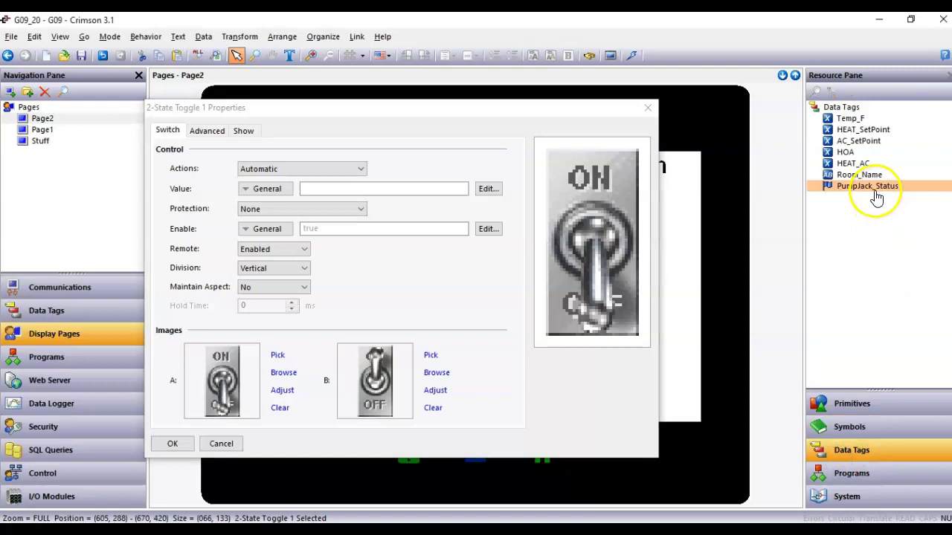
drag(866, 188, 414, 189)
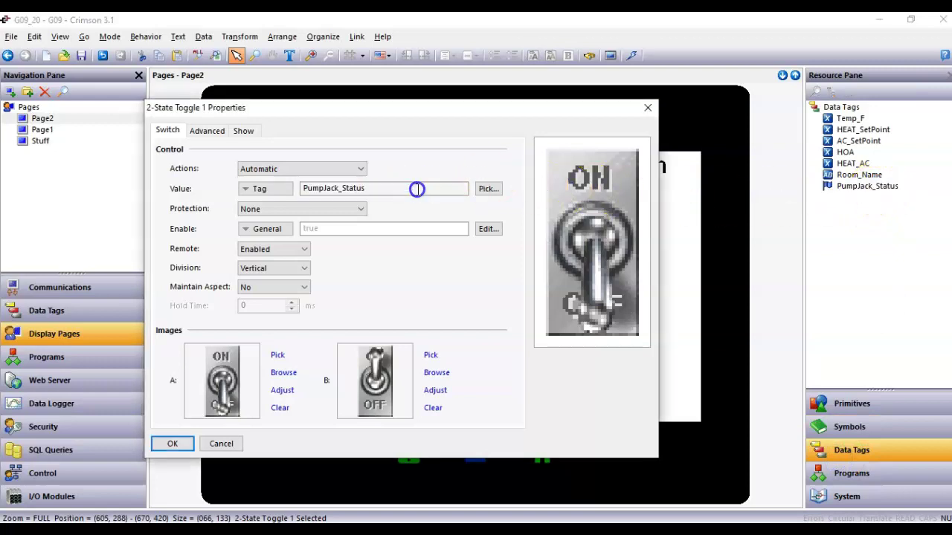
click(175, 444)
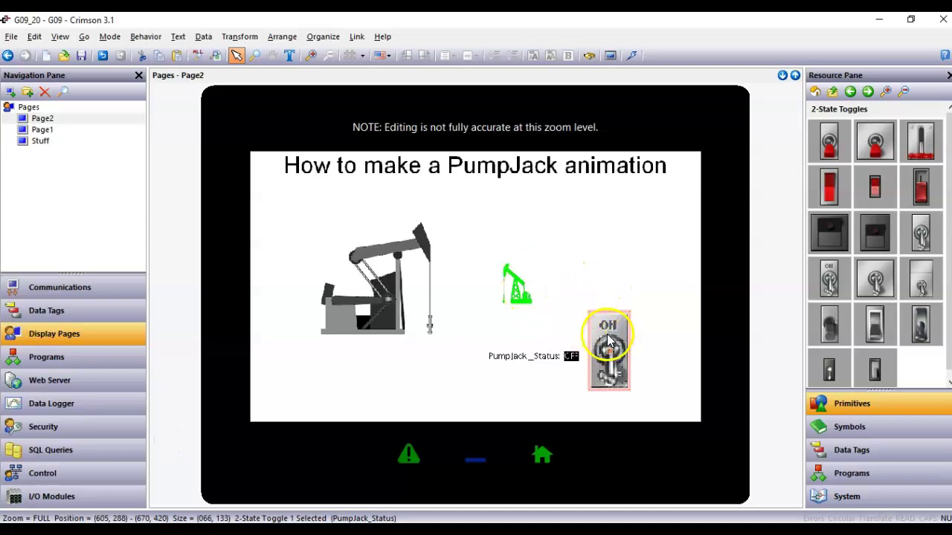
Download the page to the device and test the toggle in the browser view by switching it on and off twice.
click(631, 55)
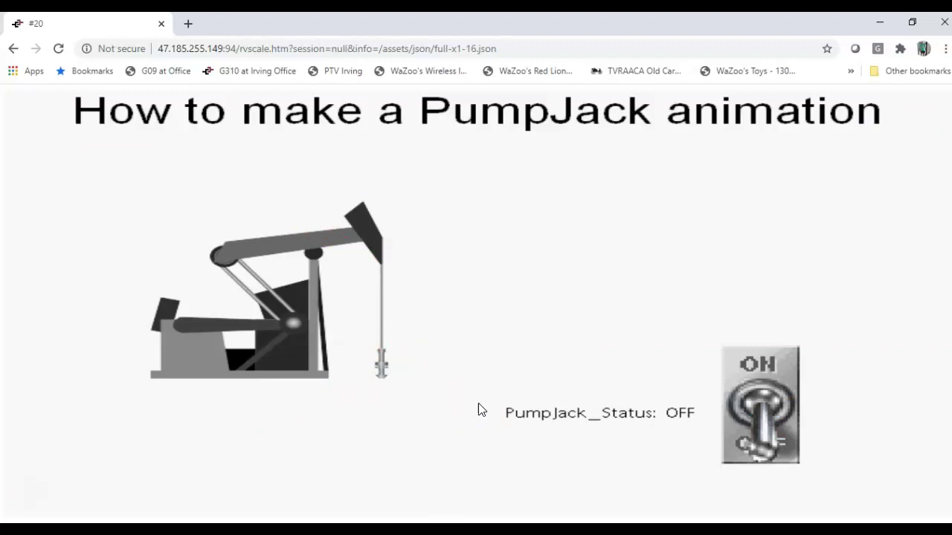
click(773, 364)
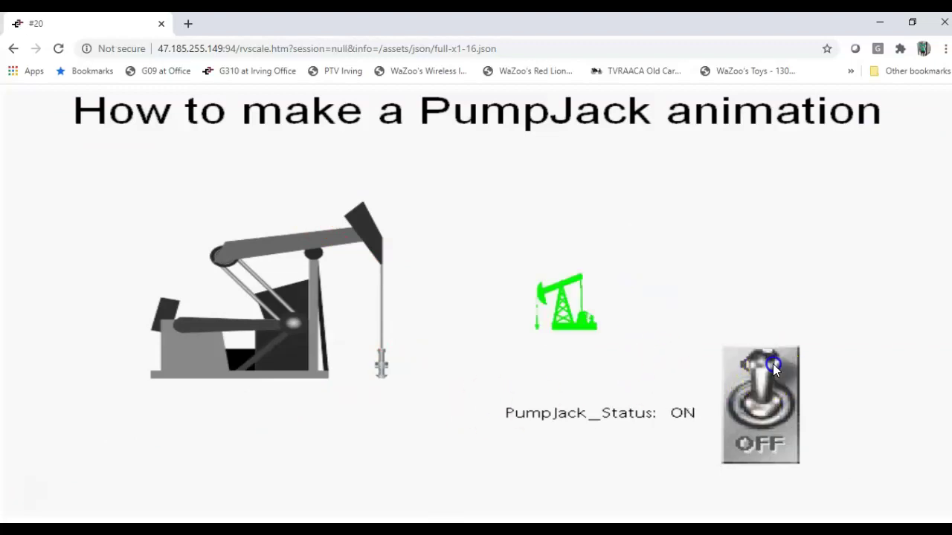
click(770, 450)
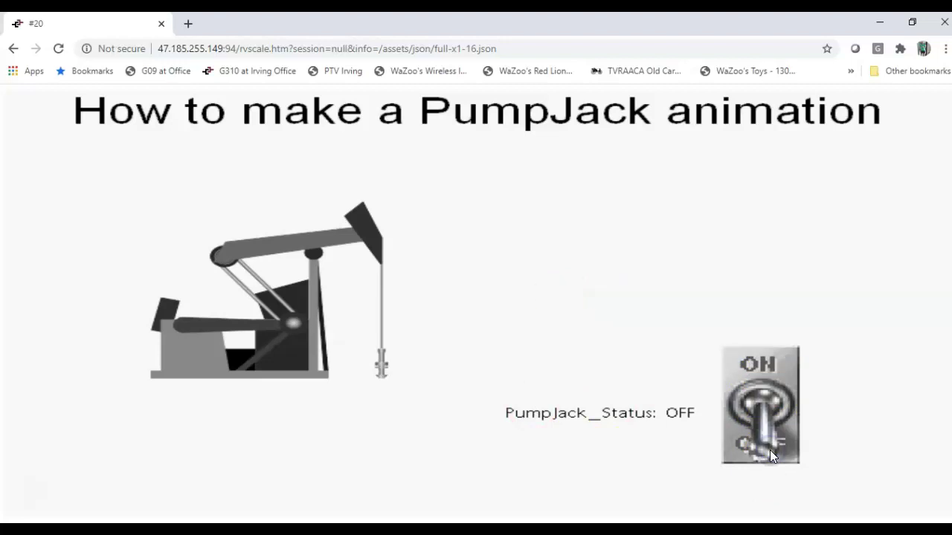
click(764, 366)
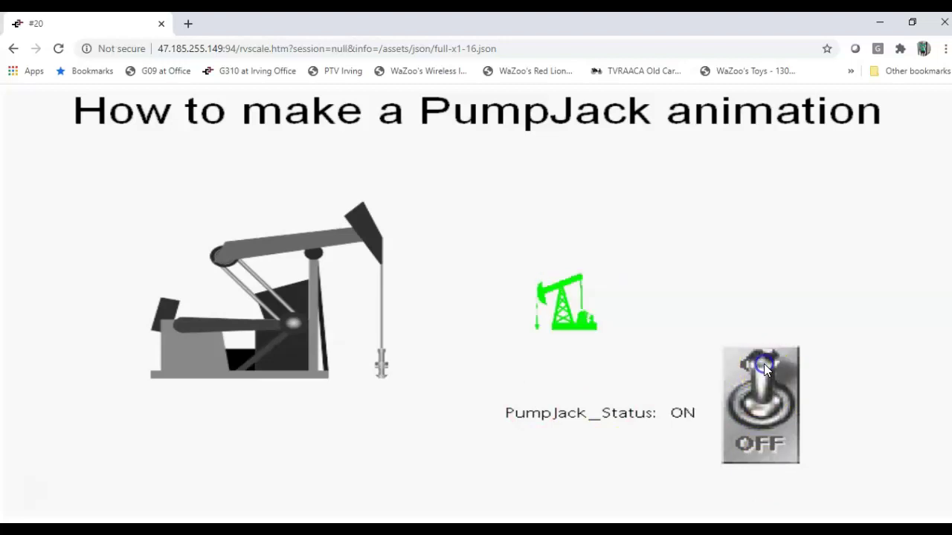
click(762, 445)
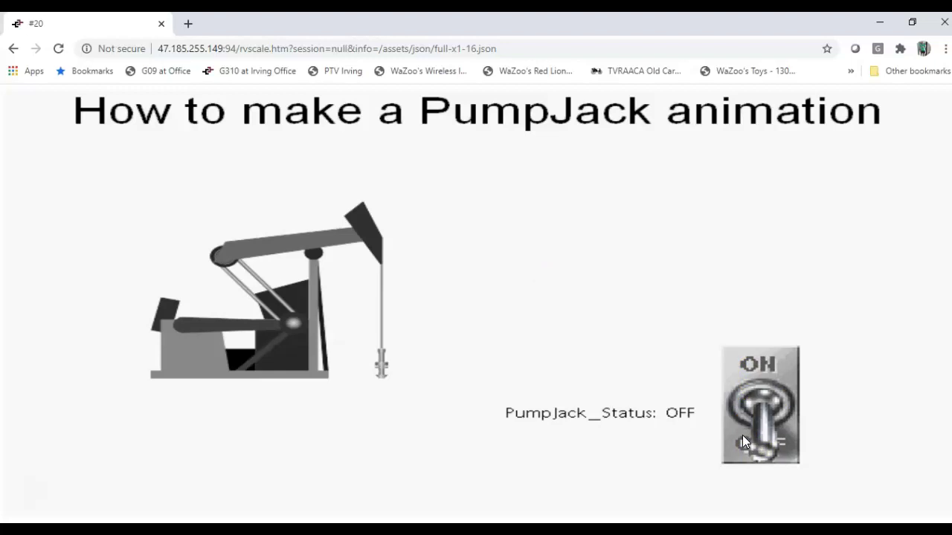
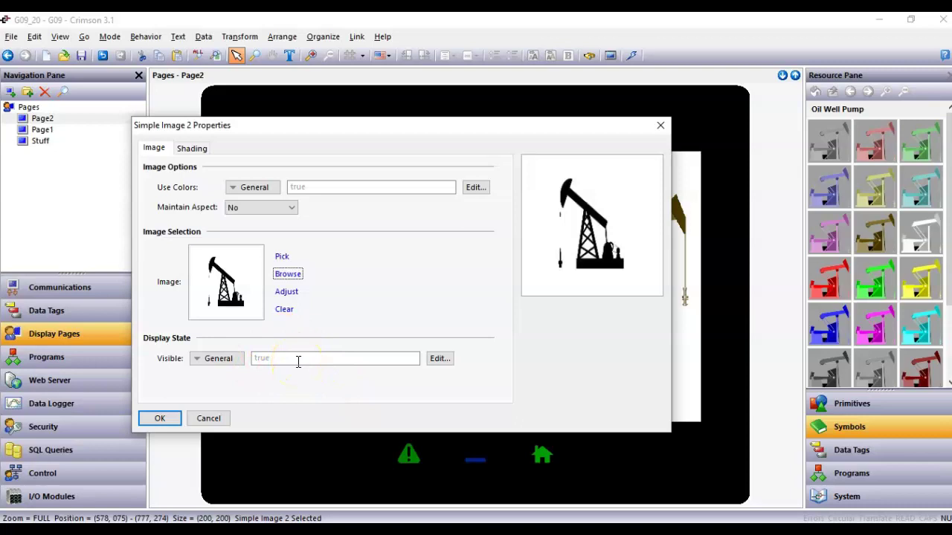
Set the black pumpjack image's Visible expression to PumpJack_Status == 0 and apply its properties.
click(439, 358)
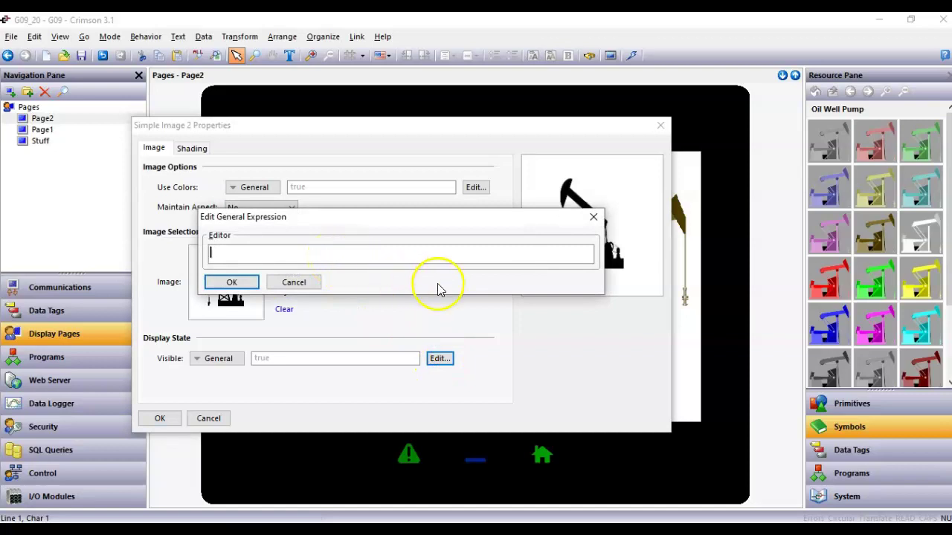
click(843, 454)
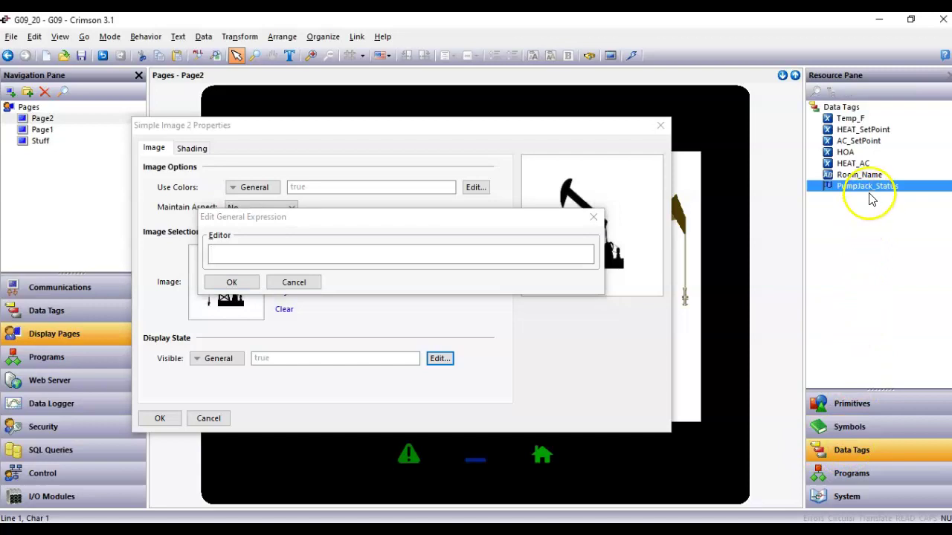
drag(866, 187, 417, 258)
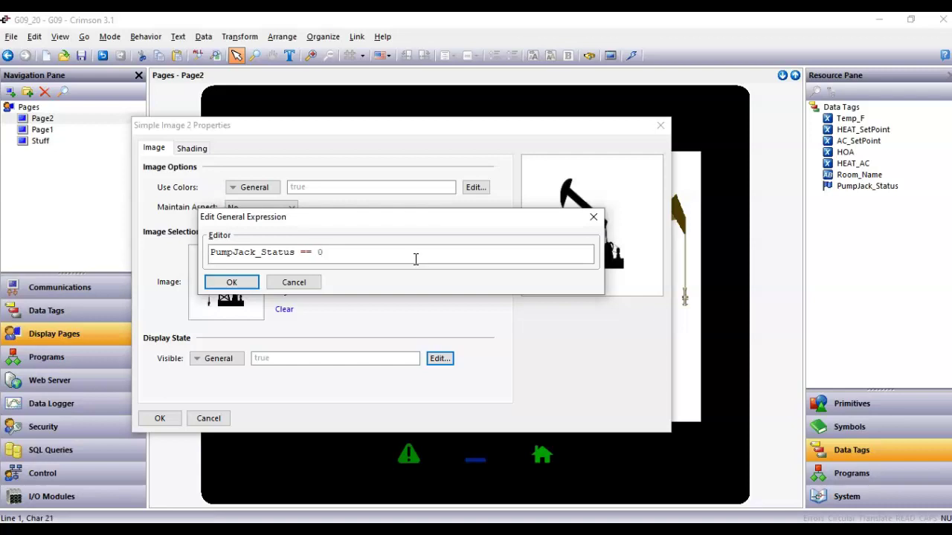
key(Return)
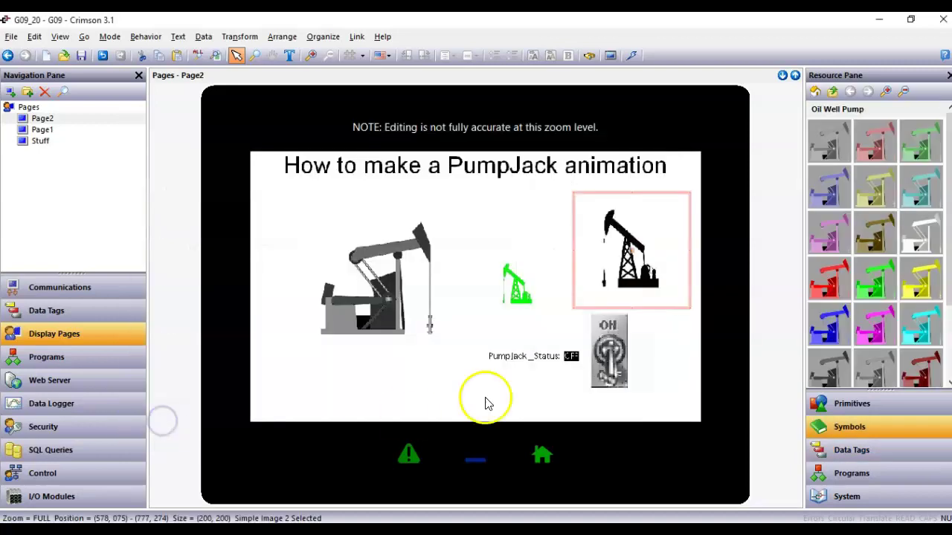
Make the black pumpjack image the same size as the green animated pumpjack.
right_click(615, 277)
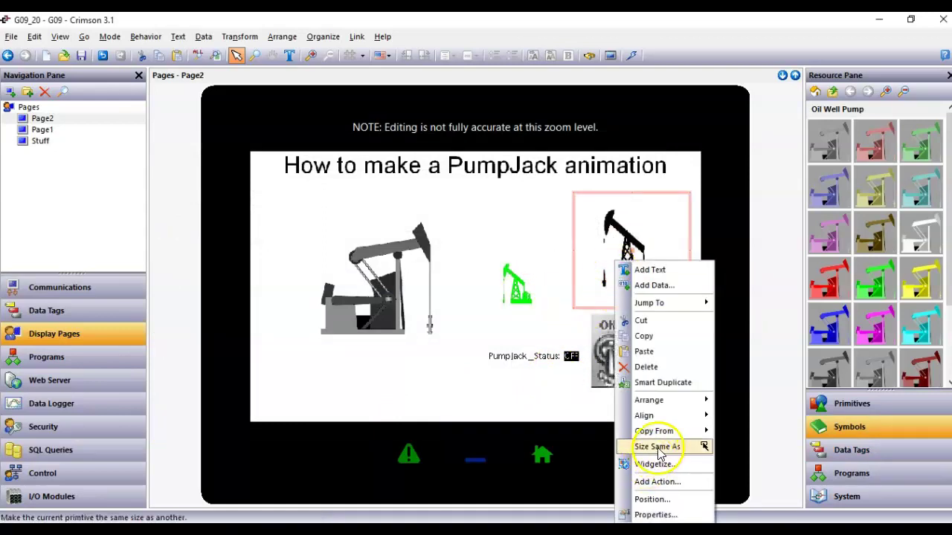
click(657, 446)
click(520, 292)
Align the black pumpjack image with the green animated pumpjack so that it lies directly over it.
click(631, 256)
right_click(640, 263)
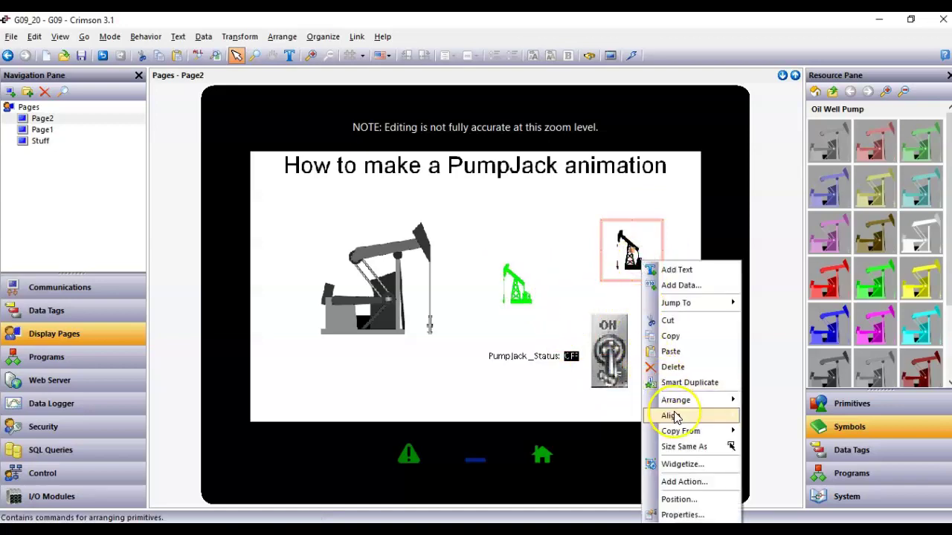
mouse_move(672, 416)
click(779, 418)
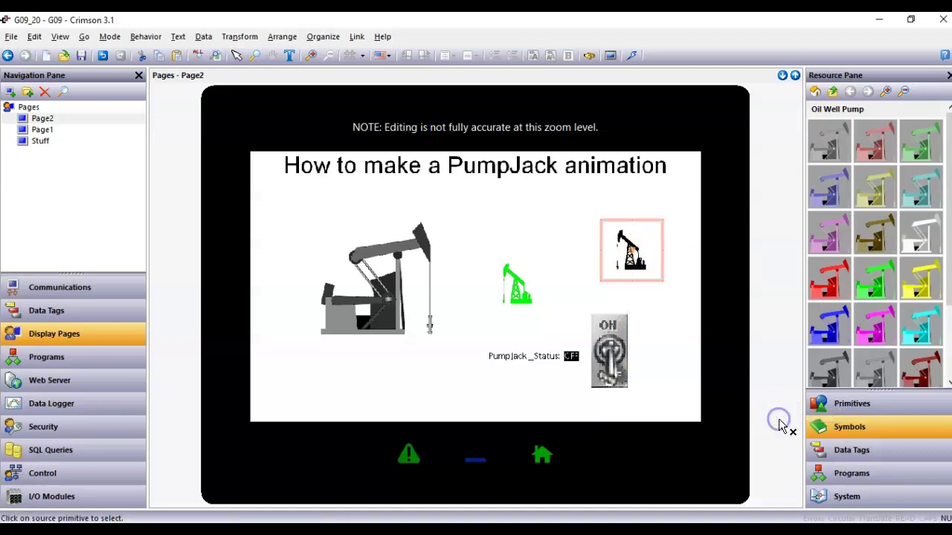
click(520, 298)
click(588, 272)
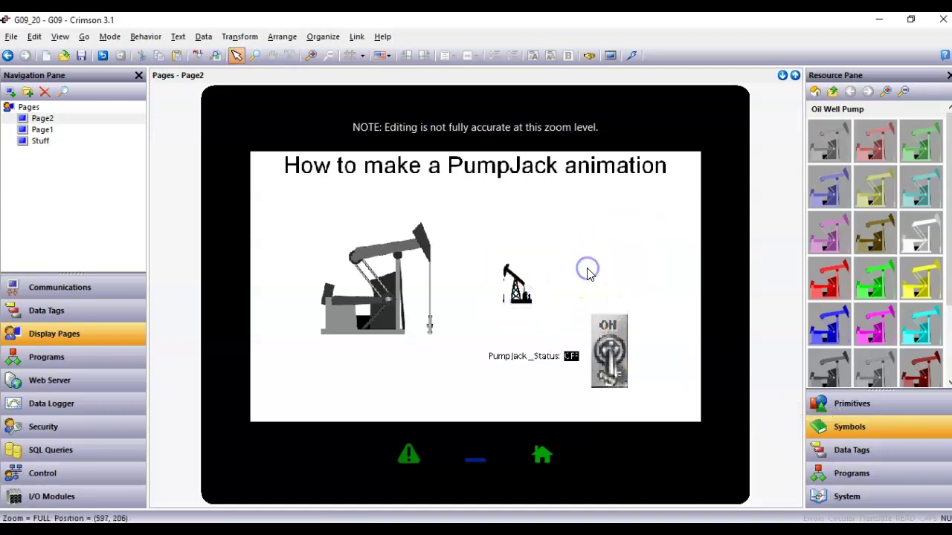
Download the updated page to the device and switch to the browser view of the page.
click(632, 55)
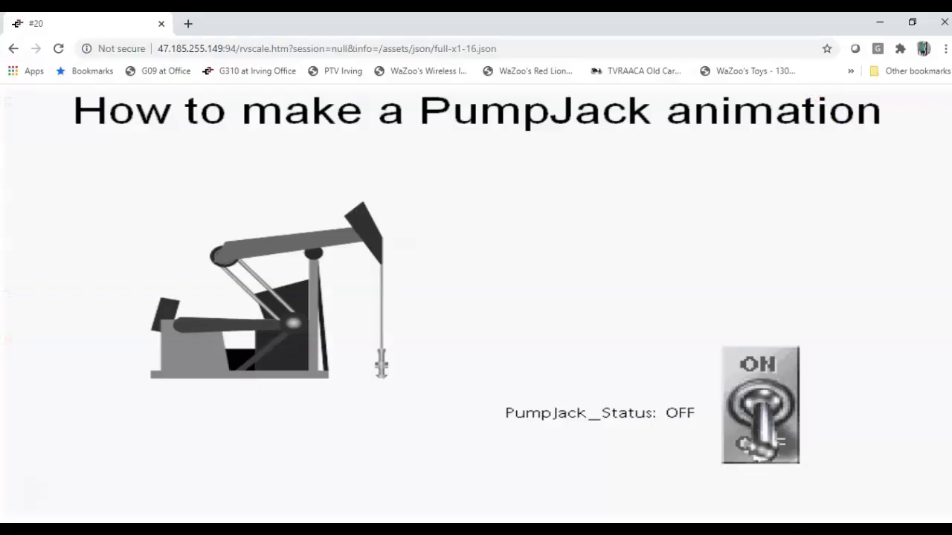
click(528, 314)
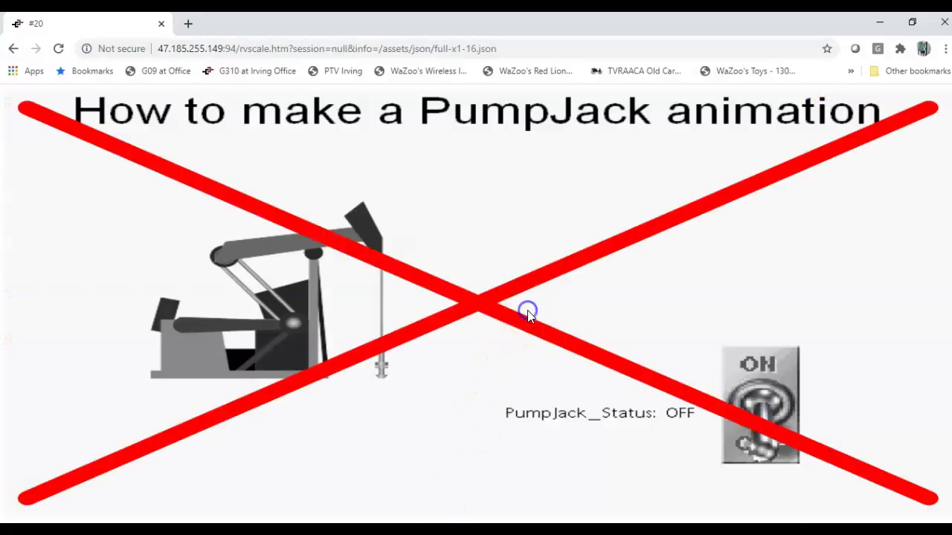
click(503, 349)
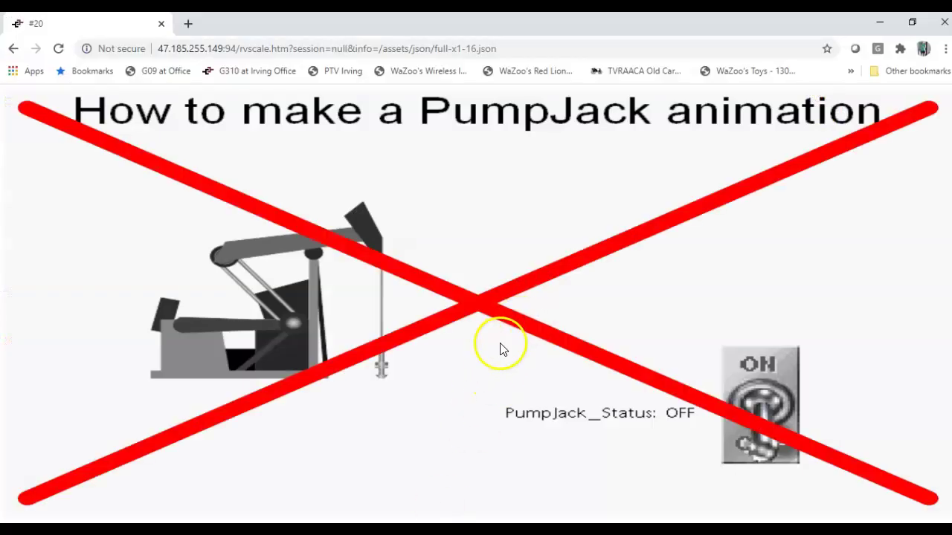
click(490, 360)
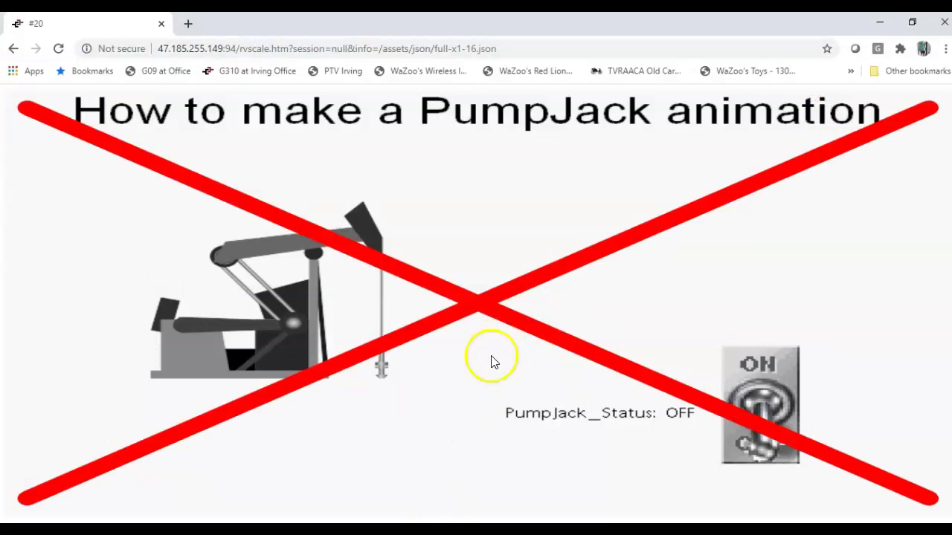
click(482, 366)
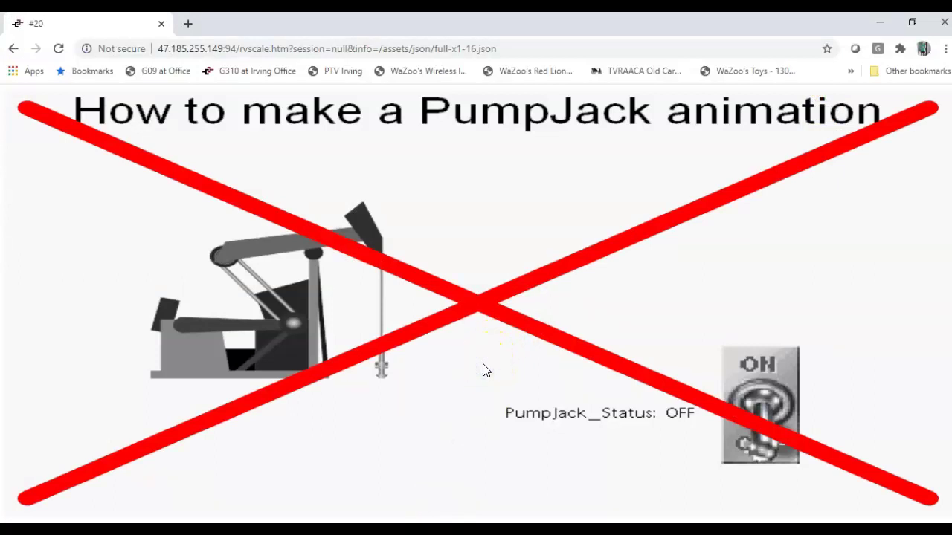
click(724, 394)
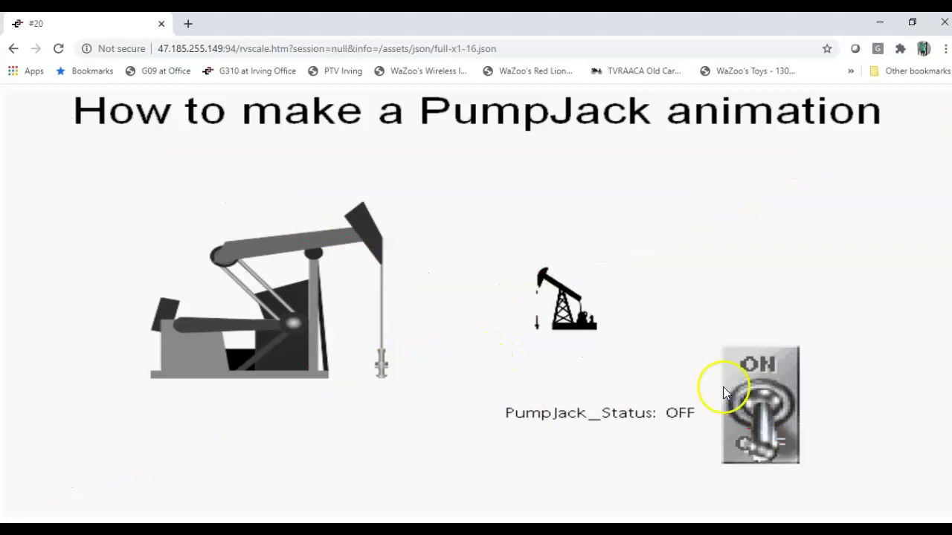
Test the toggle in the browser view by switching PumpJack_Status on and off three times.
click(766, 366)
click(766, 464)
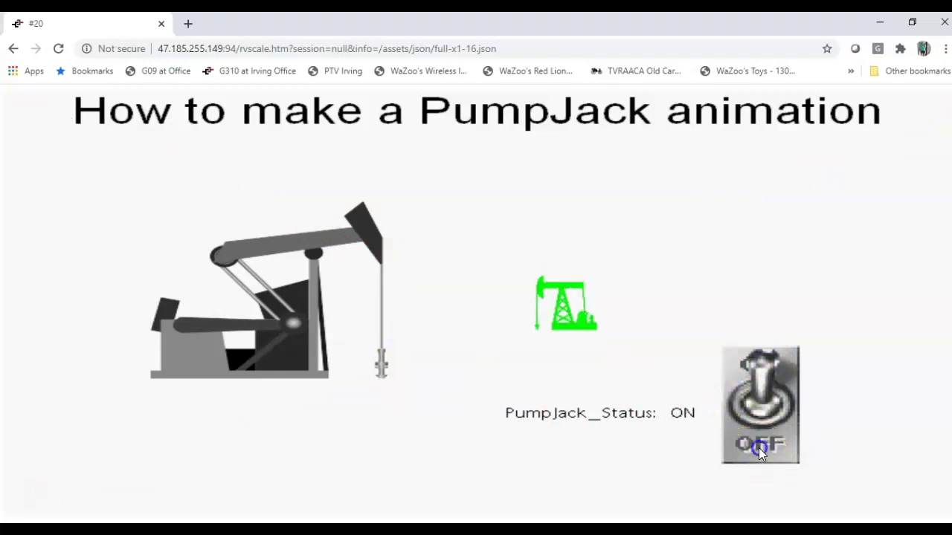
click(763, 373)
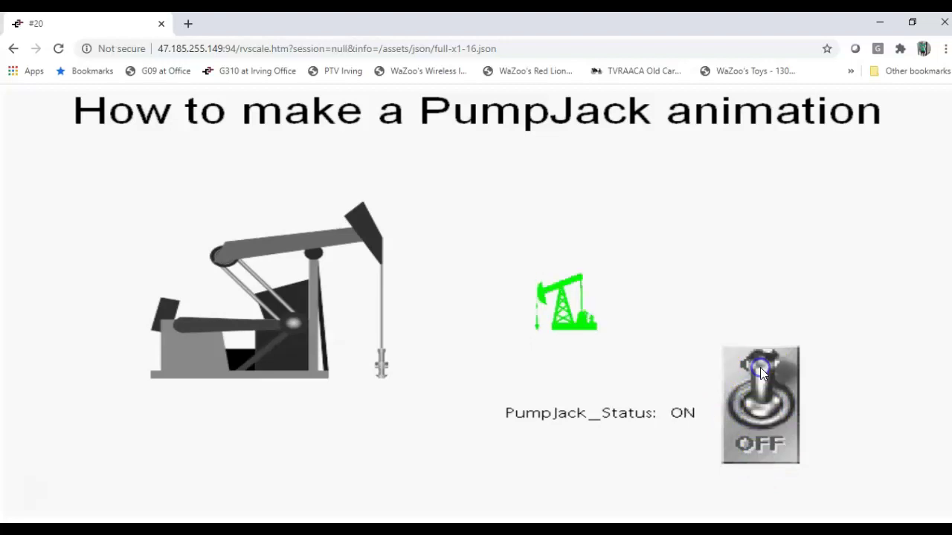
click(769, 449)
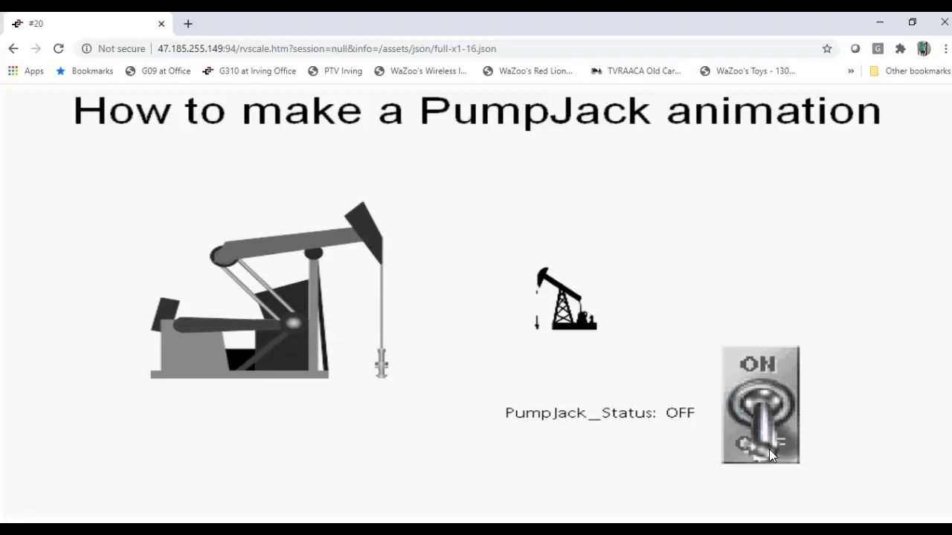
click(754, 368)
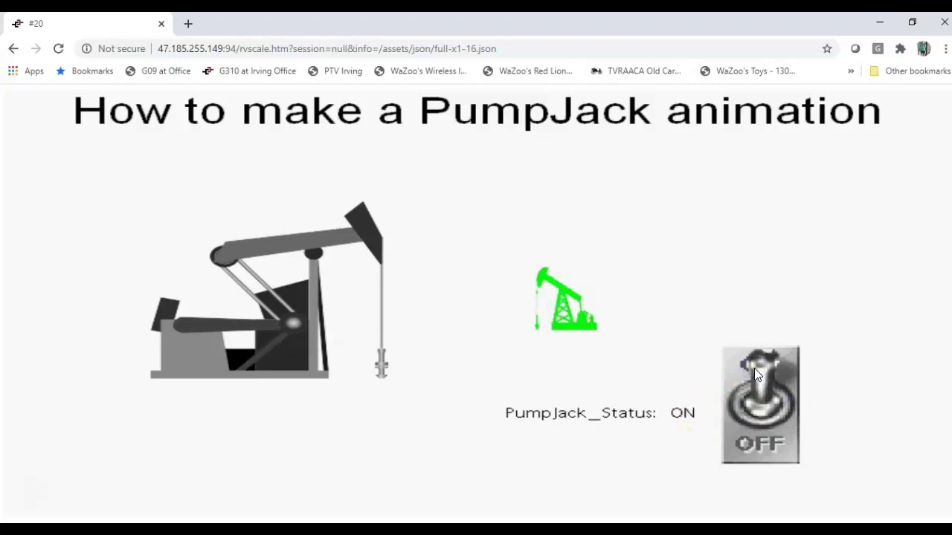
click(754, 447)
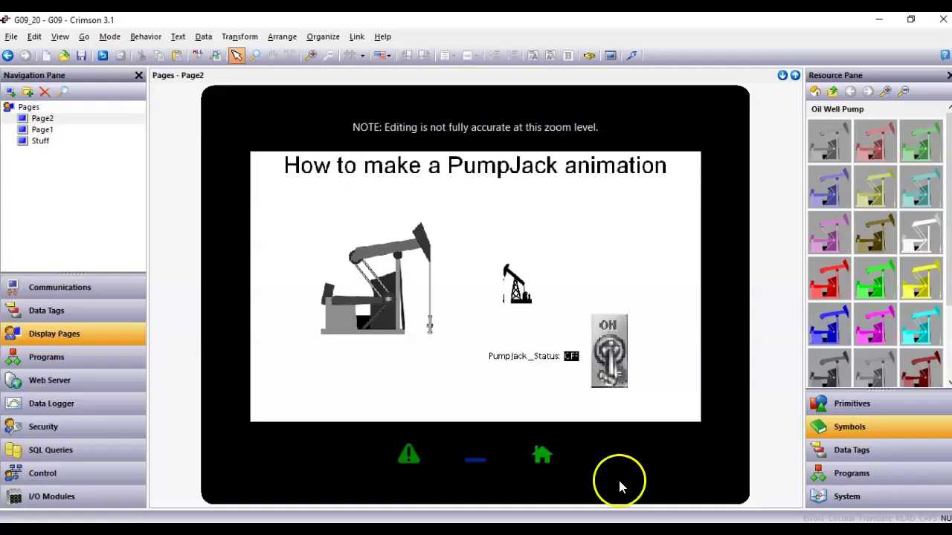
Select both overlapping pumpjacks, black and green, on Page2 in Crimson and convert them into a widget.
click(529, 303)
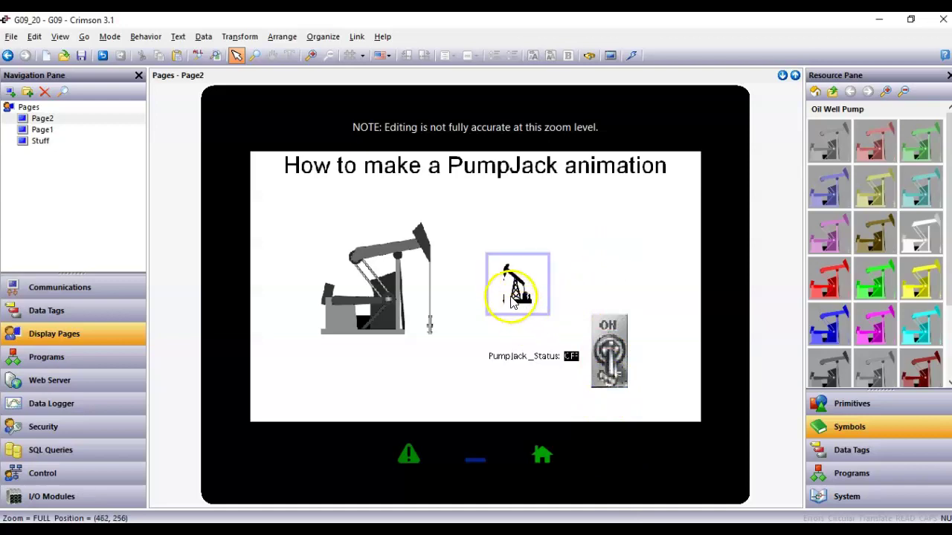
click(484, 230)
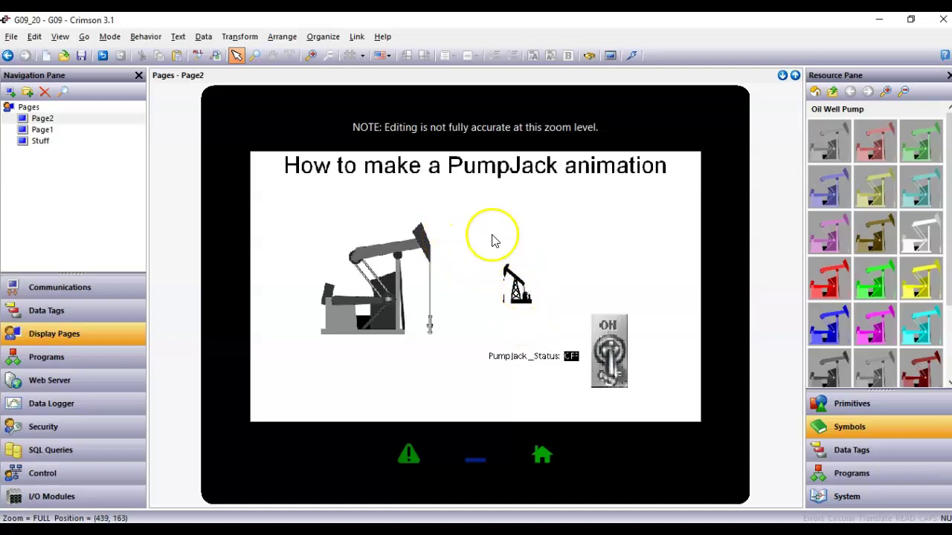
drag(478, 242, 563, 337)
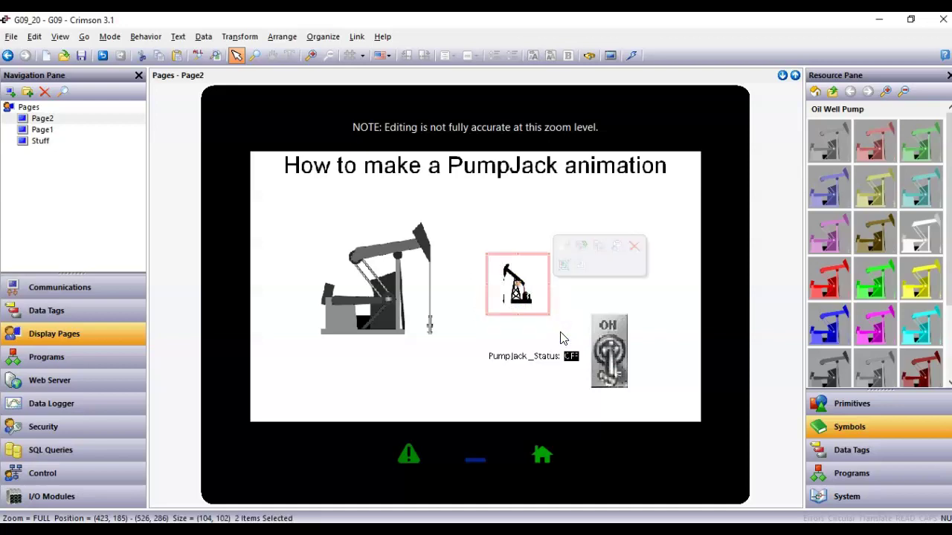
right_click(521, 297)
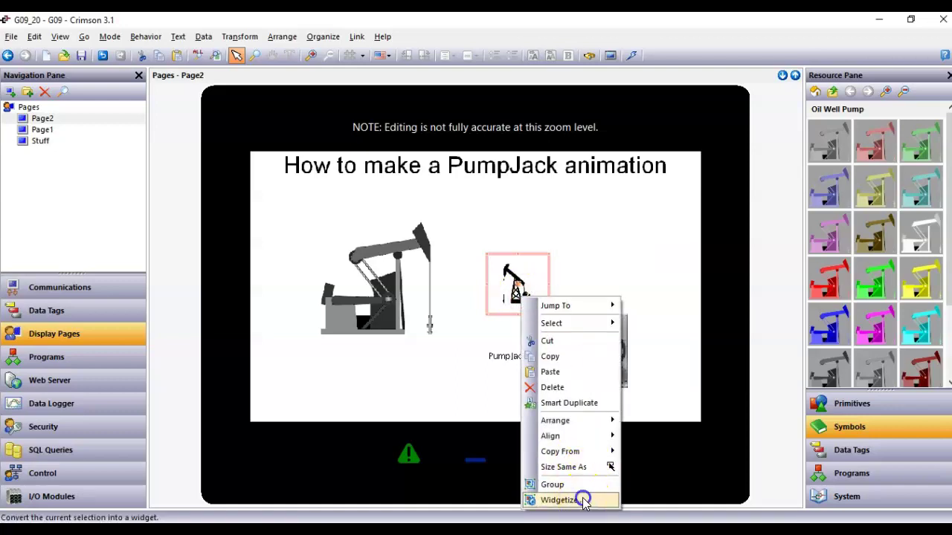
click(583, 500)
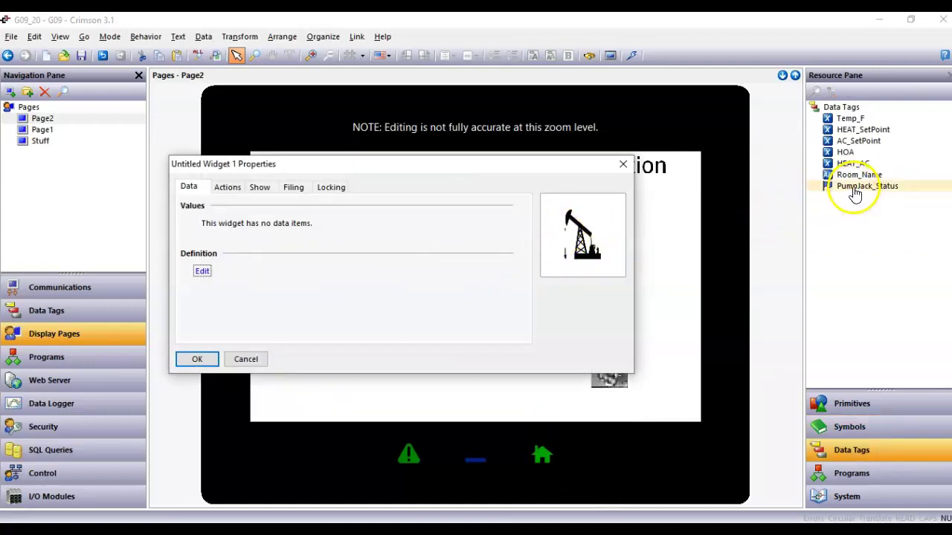
Set the data item count to 1 in the widget's data definition.
click(202, 271)
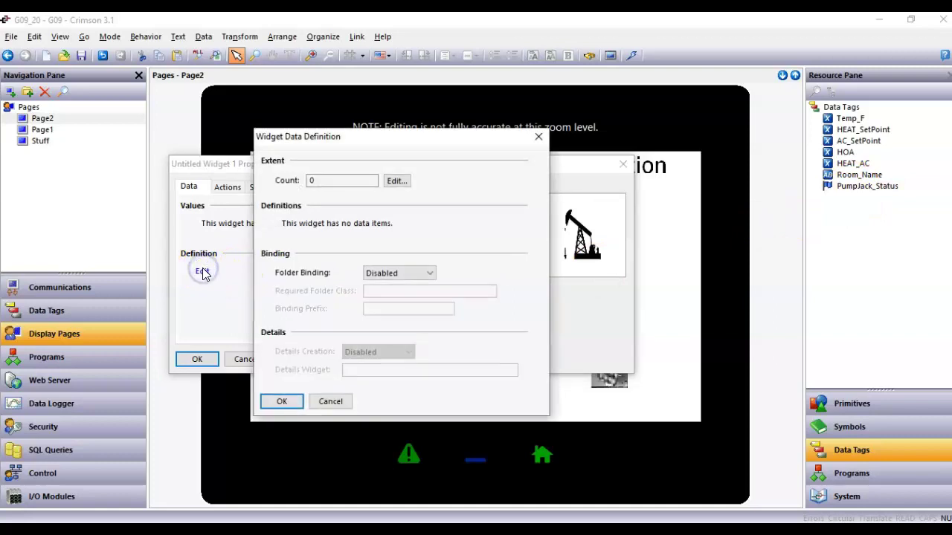
click(397, 181)
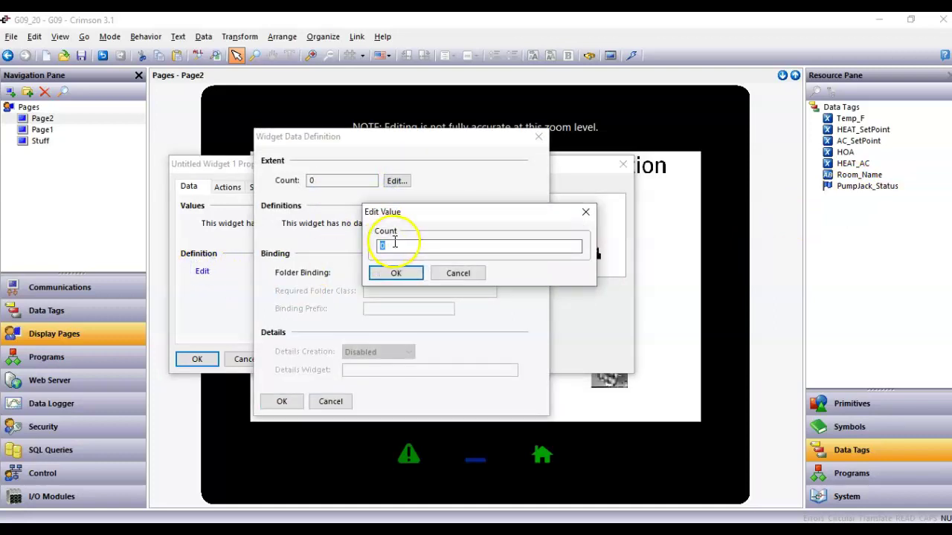
text(1)
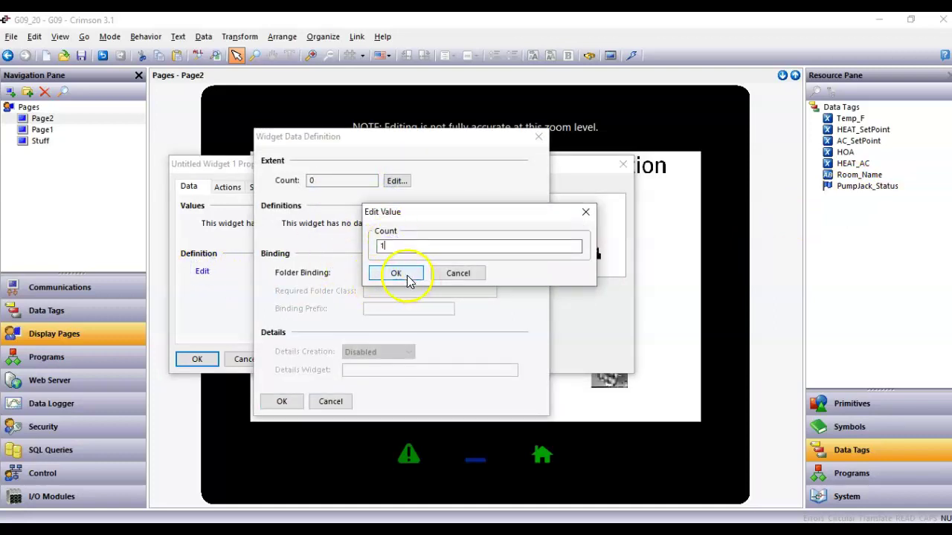
click(408, 278)
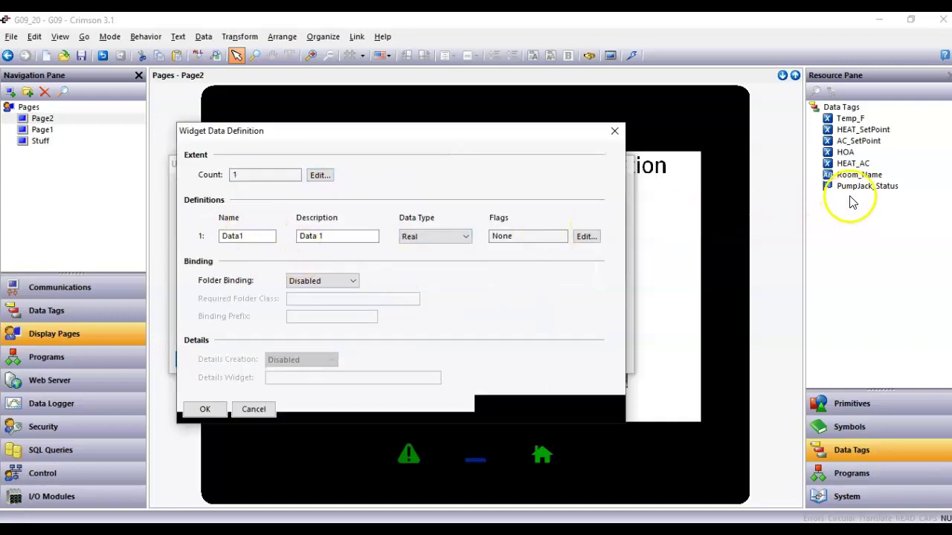
Name the widget's data item PumpJack_Status and clear its description.
drag(253, 236, 171, 235)
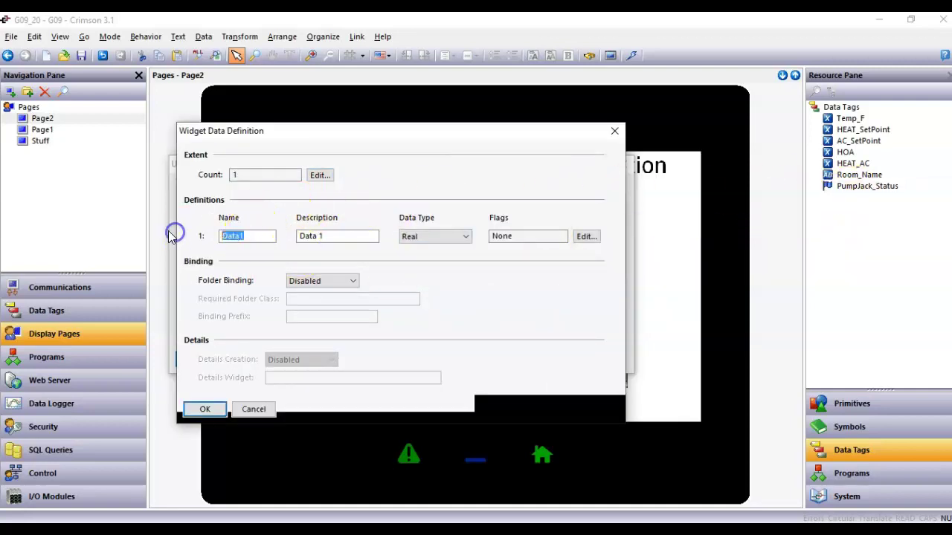
text(PumpJack_S)
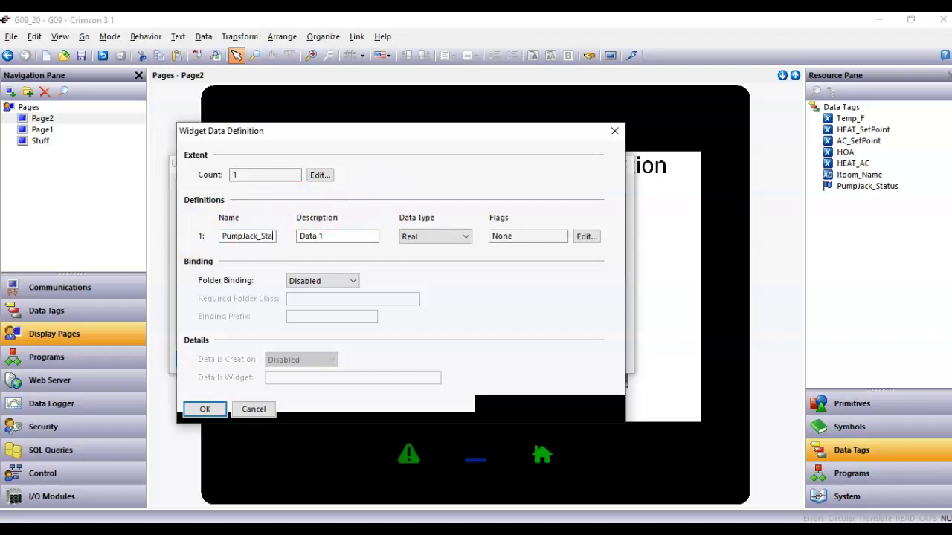
key(BackSpace)
key(BackSpace)
text(u)
key(ctrl+a)
drag(349, 236, 249, 235)
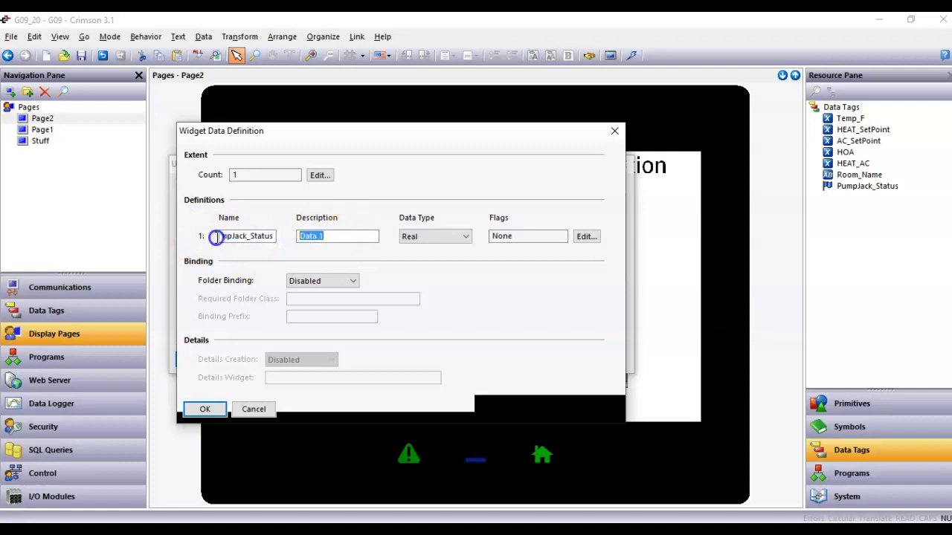
key(BackSpace)
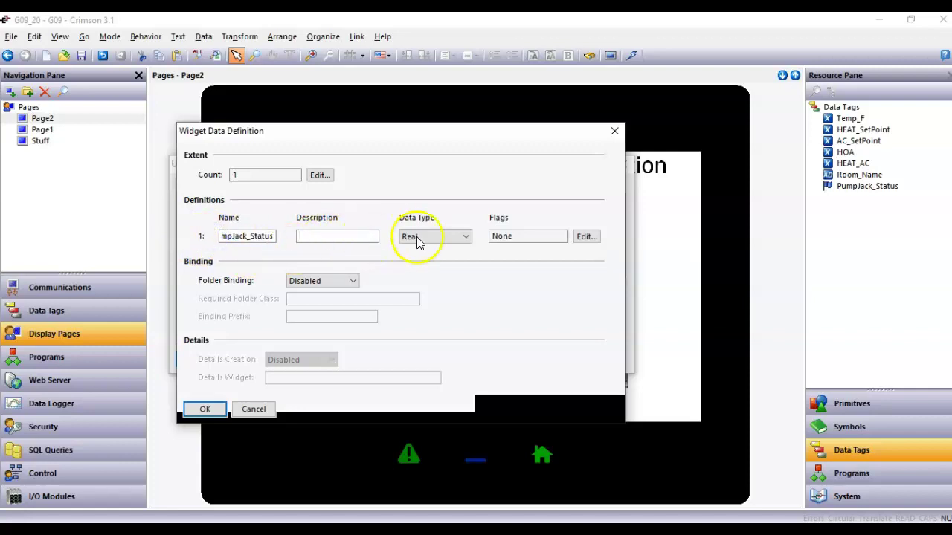
Set the PumpJack_Status data item's type to Integer and enable its Tag flag.
click(445, 236)
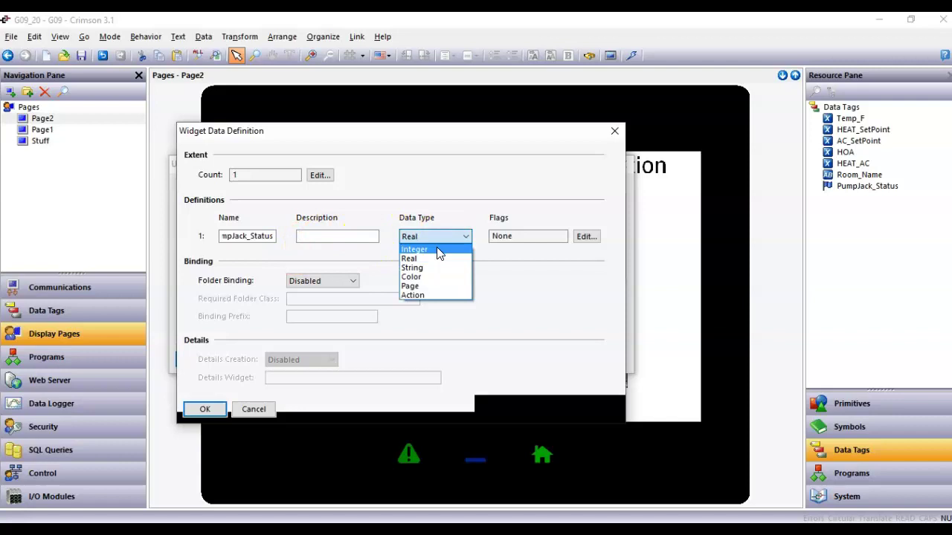
click(439, 251)
click(584, 237)
click(438, 214)
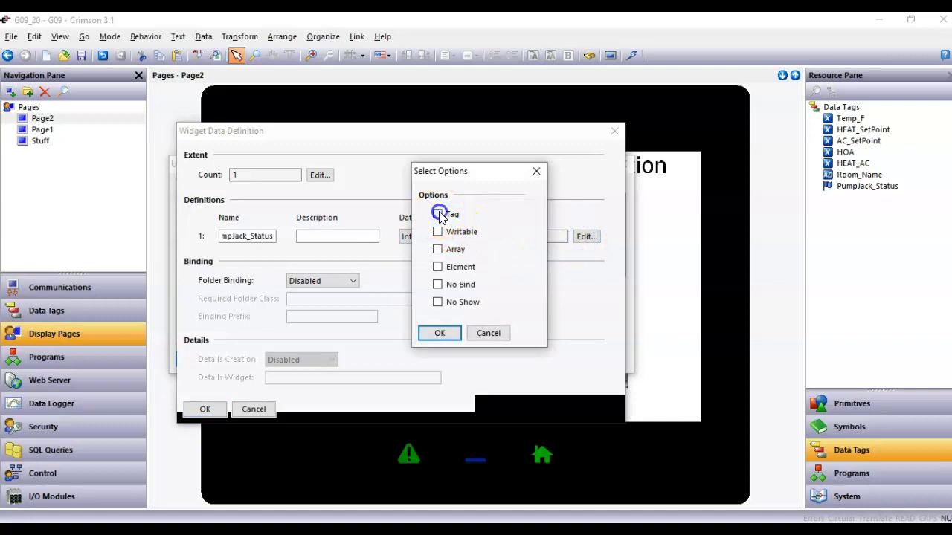
click(440, 332)
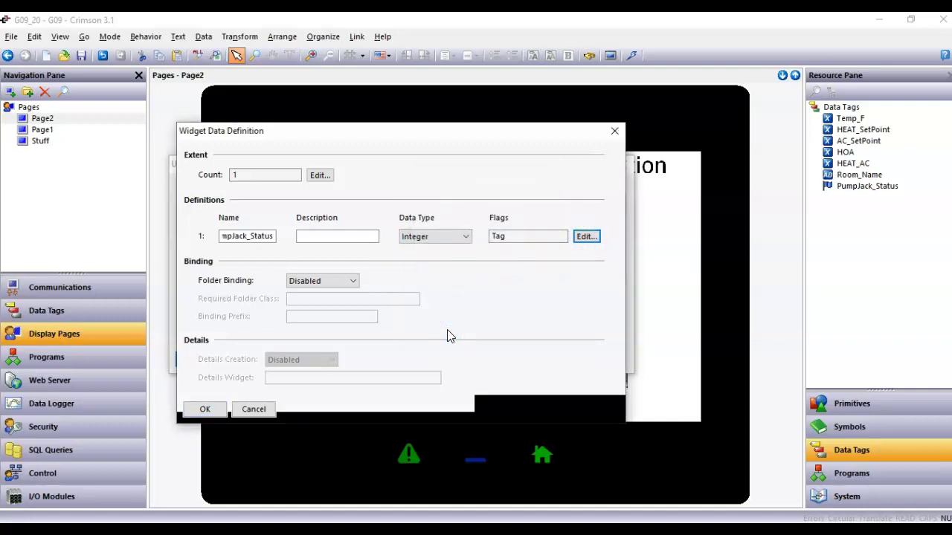
click(397, 292)
Enable folder binding for the widget and apply its data definition and properties.
click(352, 282)
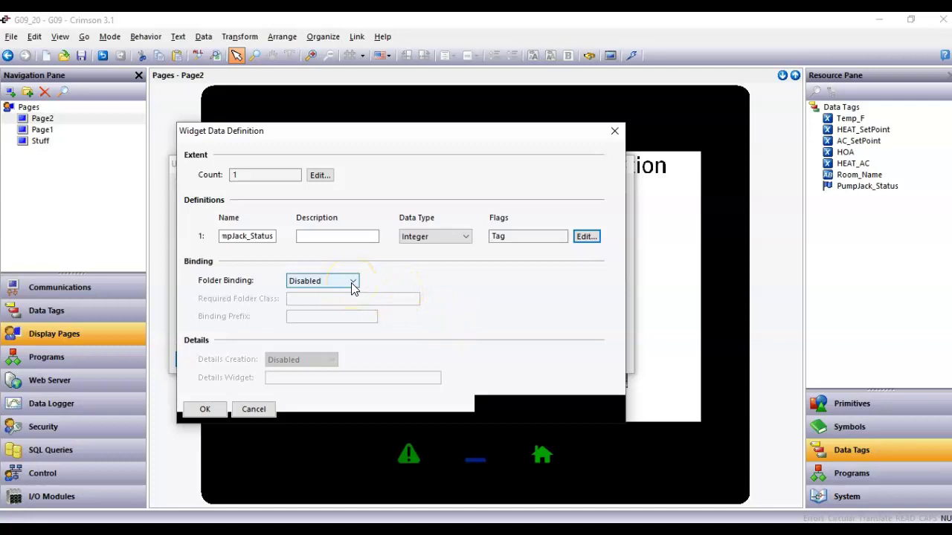
click(351, 282)
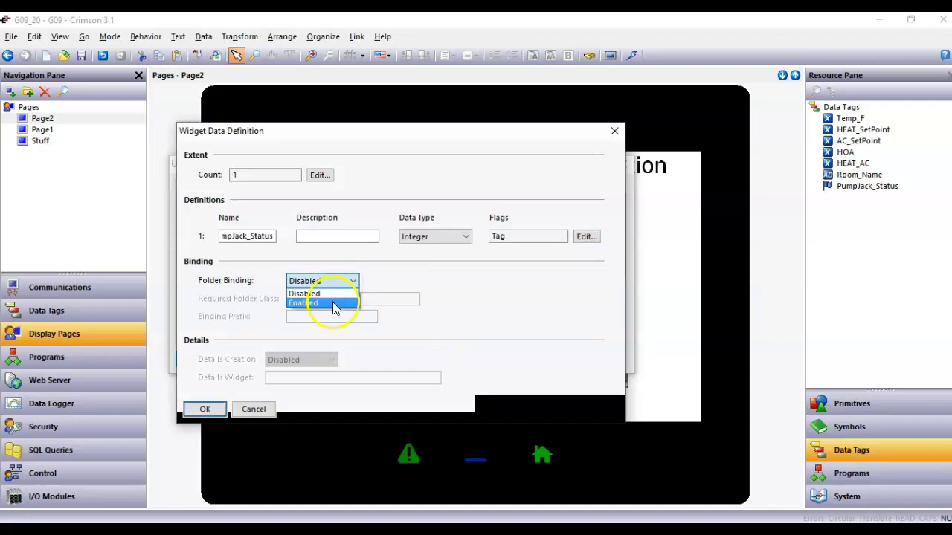
click(332, 302)
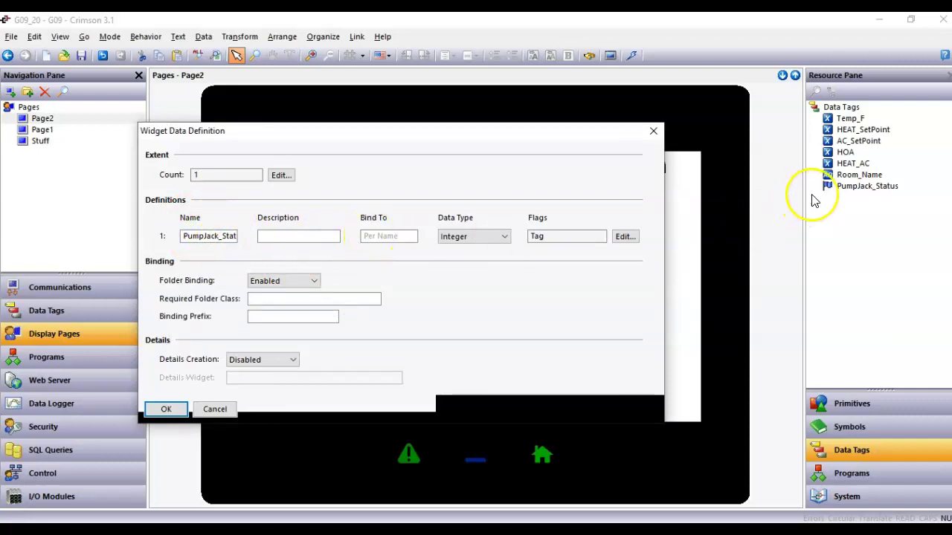
click(164, 408)
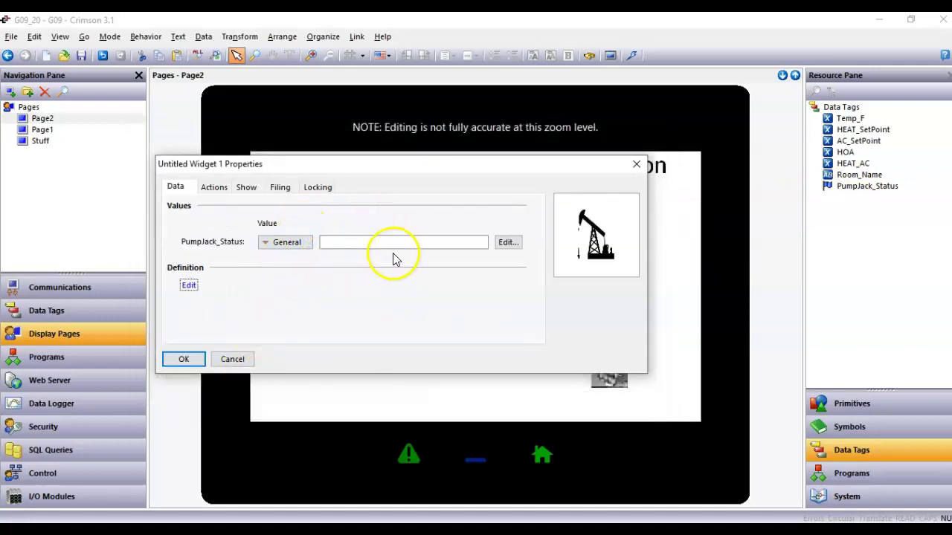
click(191, 361)
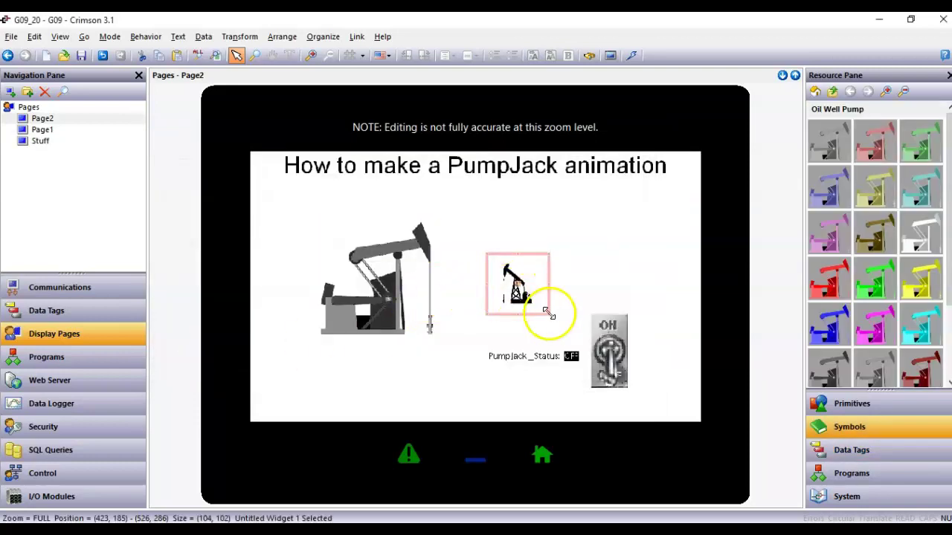
Save the pumpjack widget to the Widgets folder under the file name PumpJack.
click(321, 37)
click(333, 105)
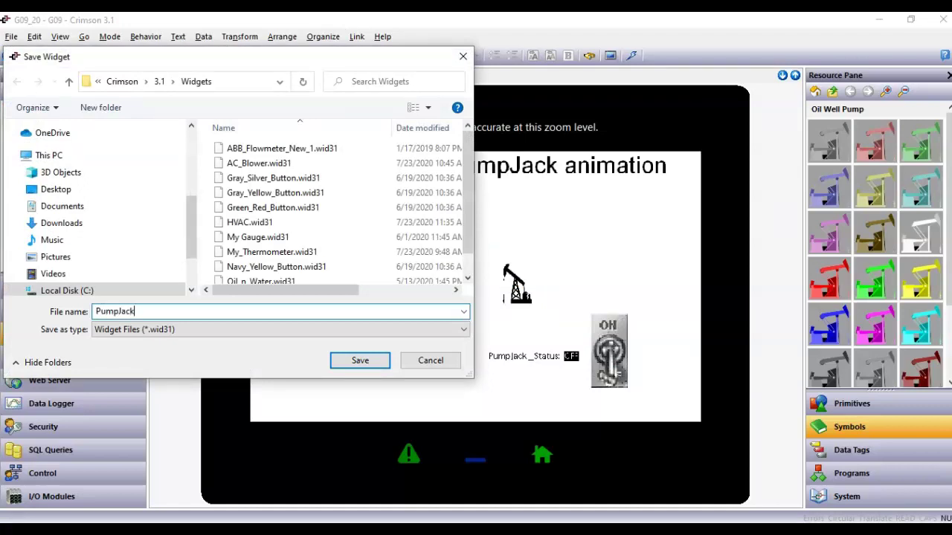
key(Return)
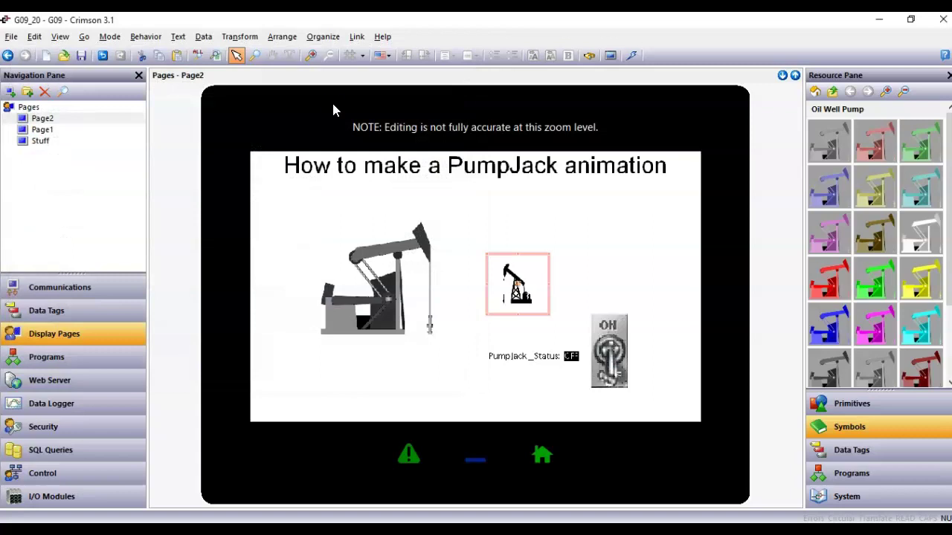